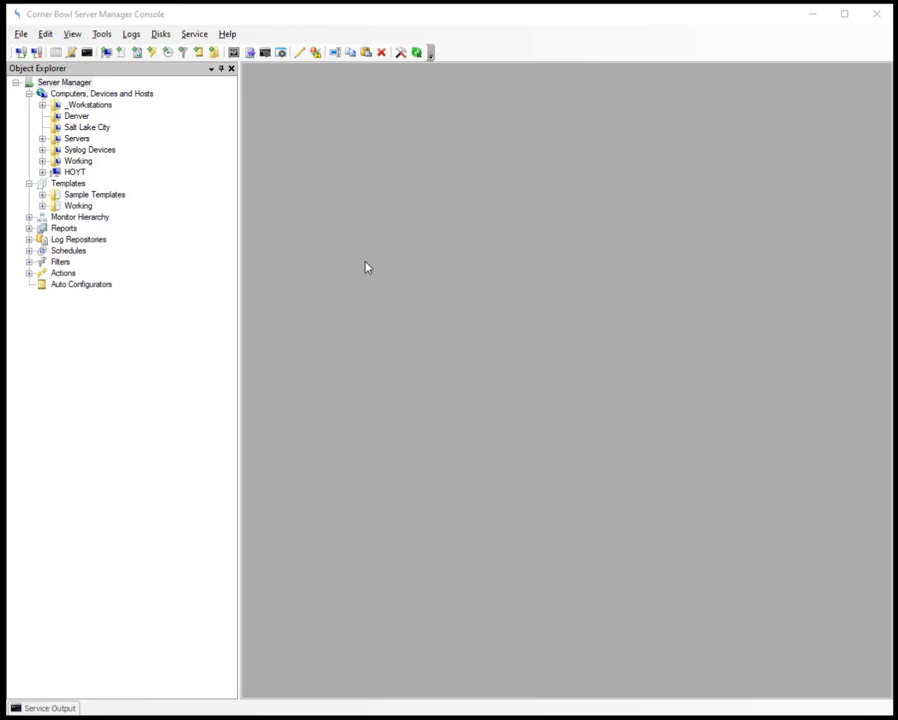
- Open the Active Directory settings in the Server Manager properties and test the configured LDAP connection
{"action": "left_click", "coordinate": [45, 34]}
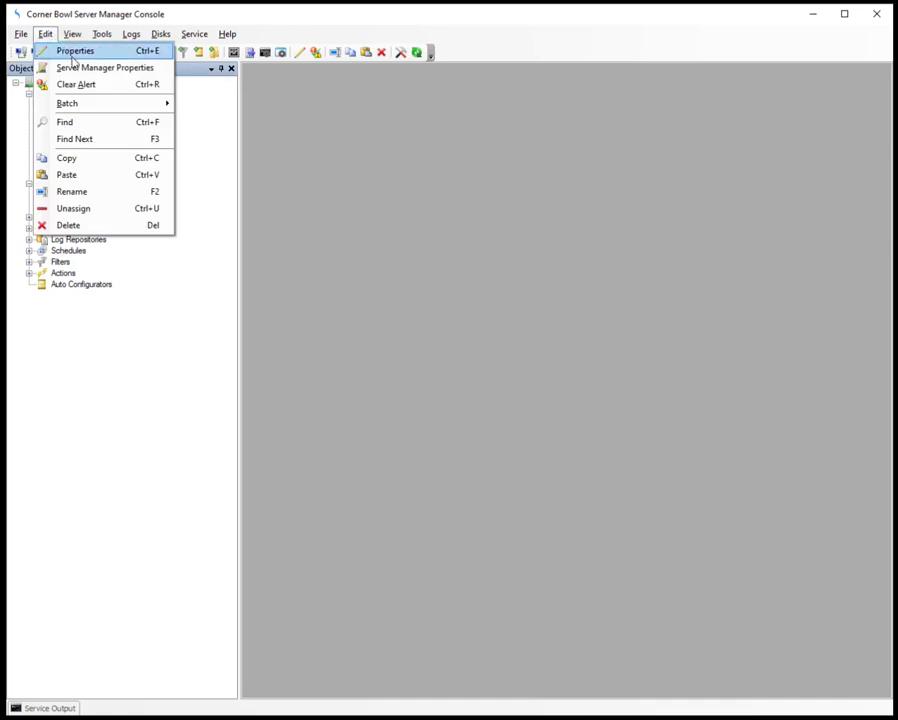
{"action": "left_click", "coordinate": [60, 67]}
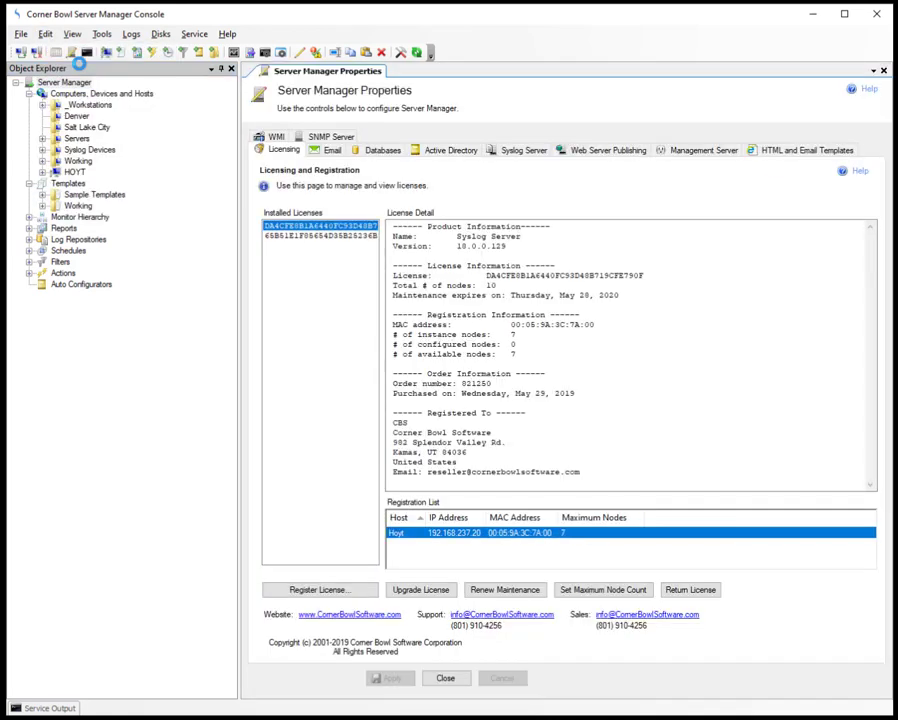
{"action": "left_click", "coordinate": [425, 152]}
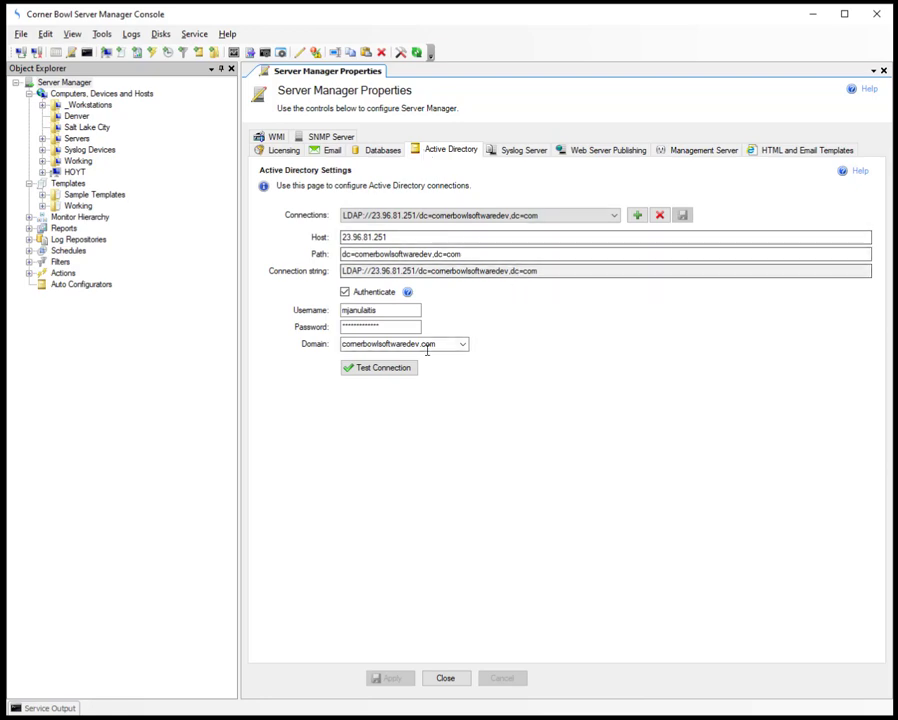
{"action": "left_click", "coordinate": [400, 369]}
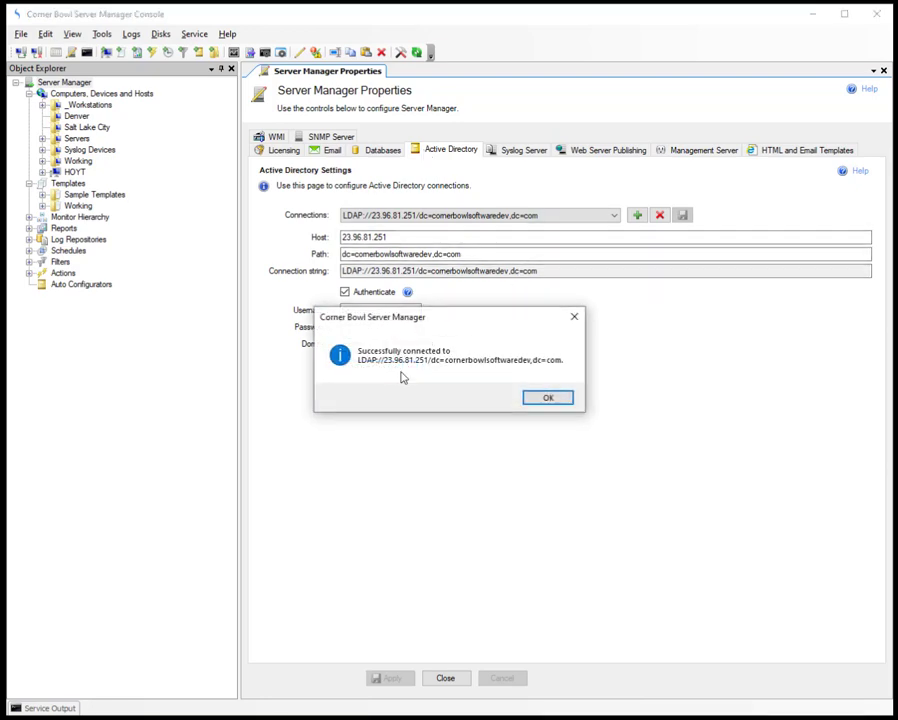
{"action": "left_click", "coordinate": [547, 399]}
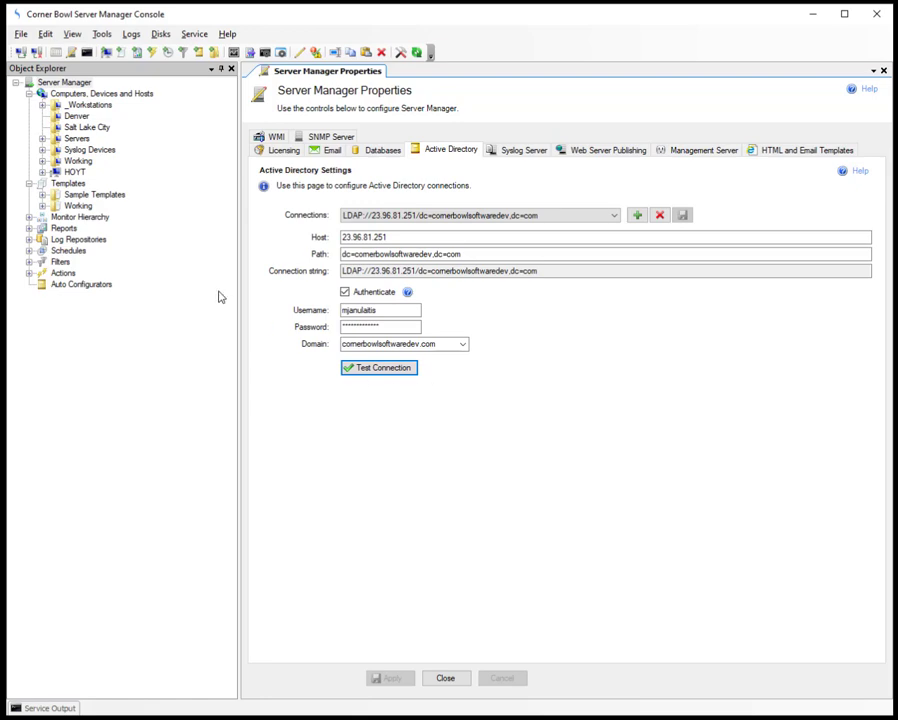
- Create a new auto configurator named SLC with its path set to the Salt Lake City organizational unit under Locations
{"action": "right_click", "coordinate": [82, 286]}
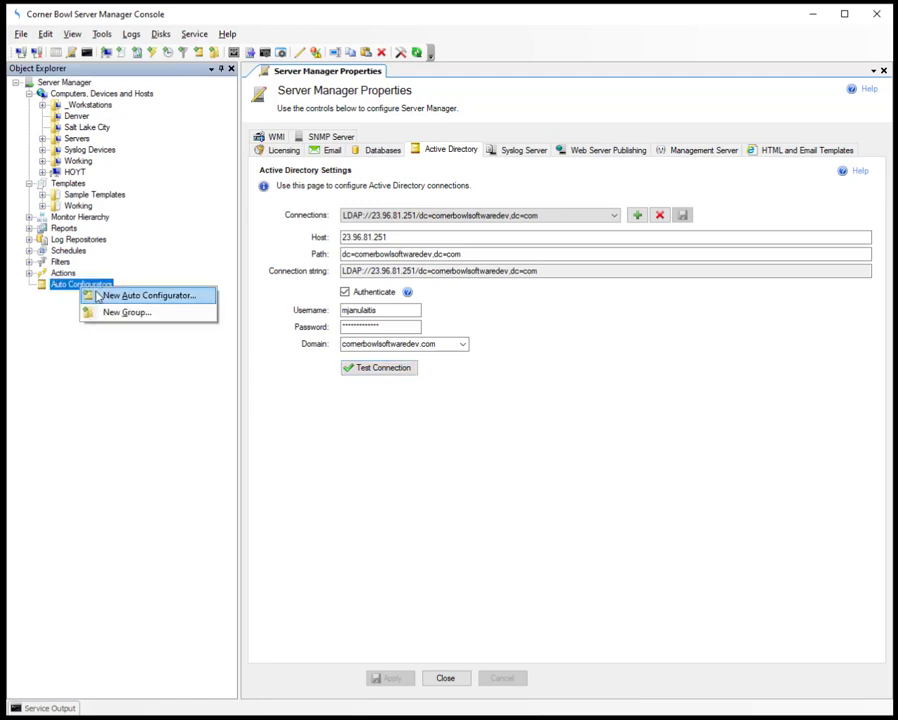
{"action": "left_click", "coordinate": [96, 296]}
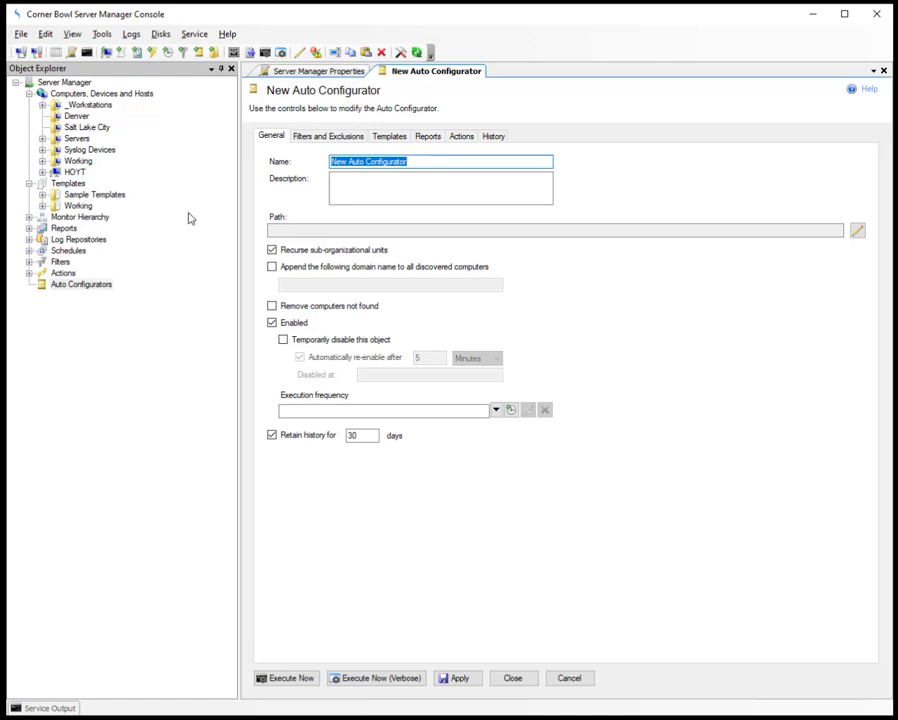
{"action": "type", "text": "SLC"}
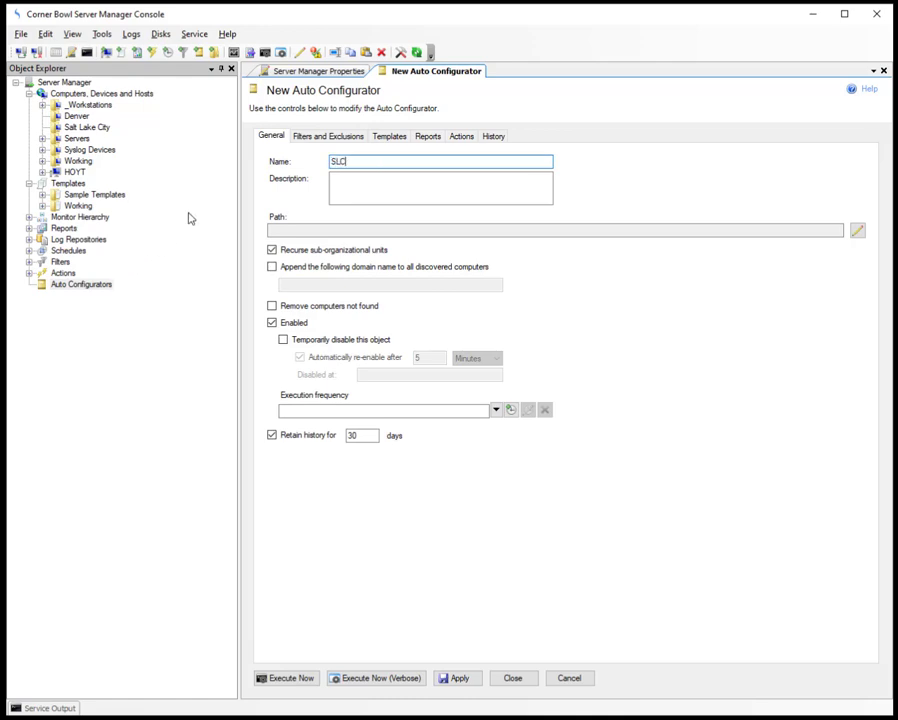
{"action": "left_click", "coordinate": [858, 231]}
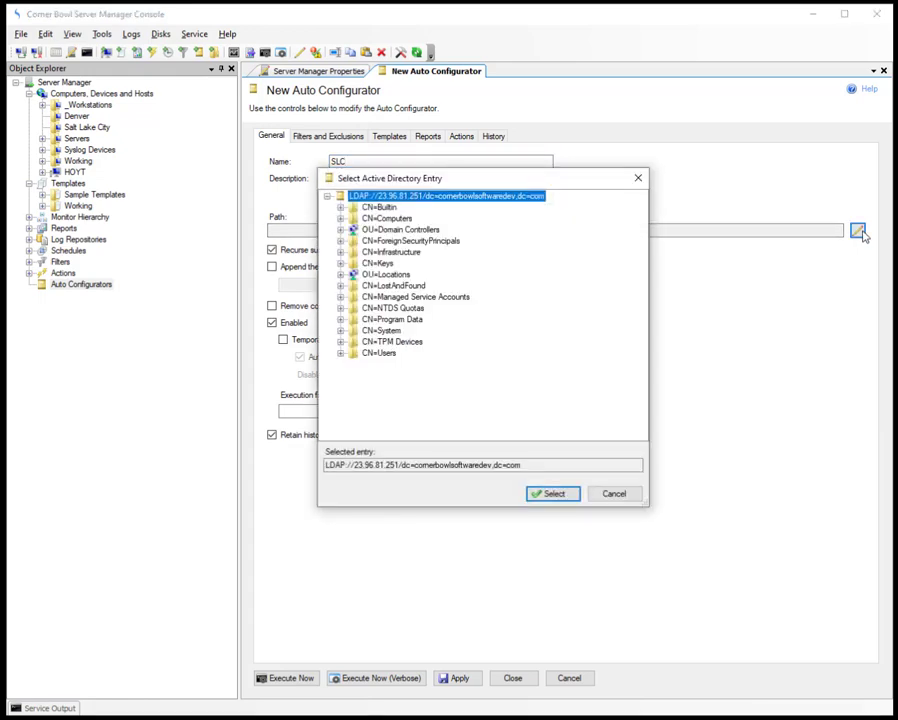
{"action": "left_click", "coordinate": [341, 274]}
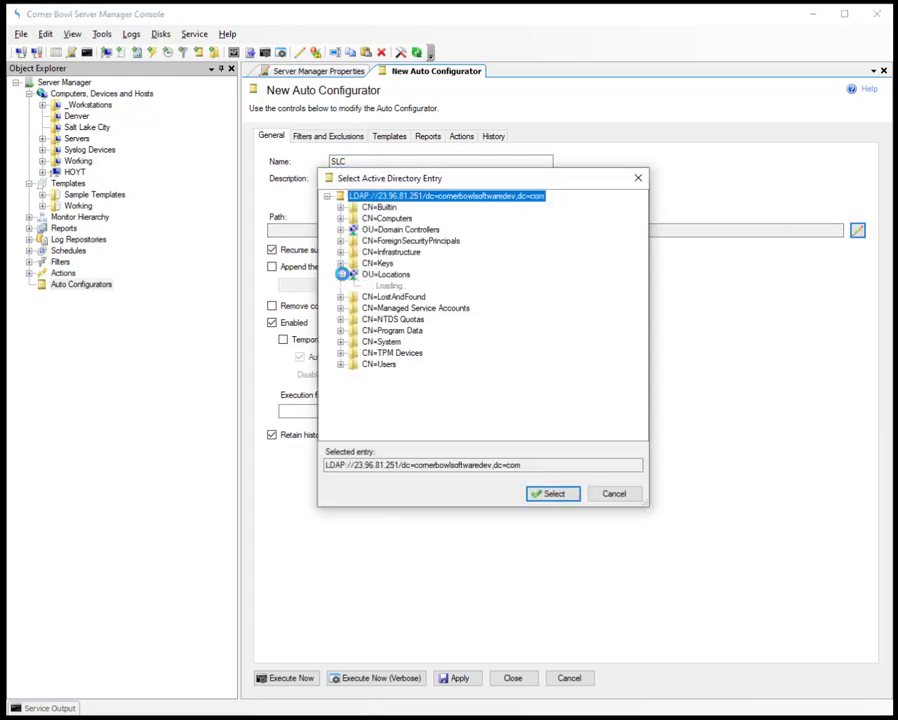
{"action": "left_click", "coordinate": [405, 297]}
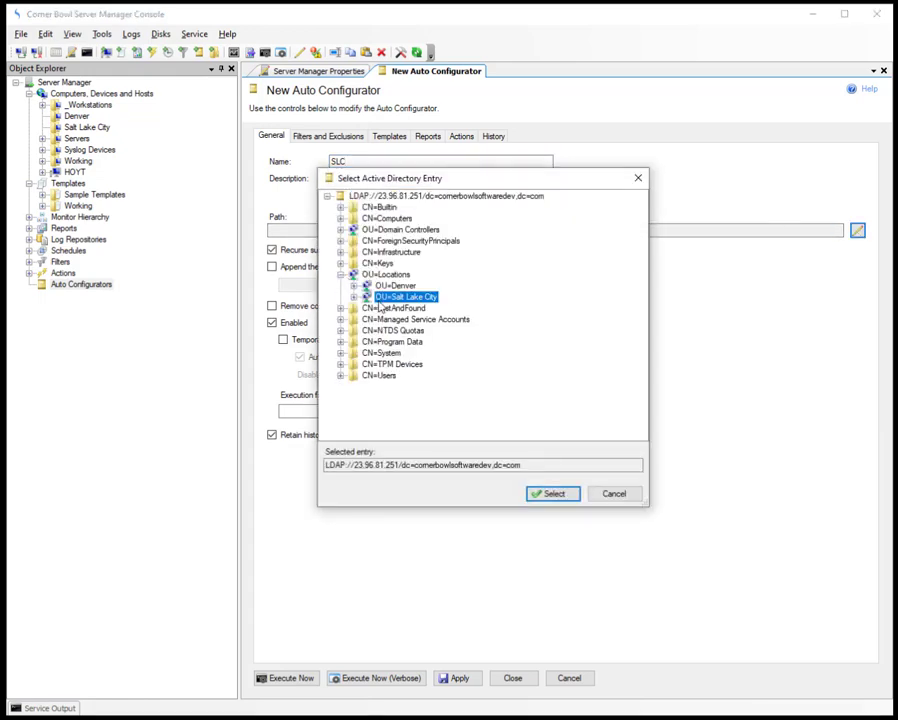
{"action": "left_click", "coordinate": [556, 495]}
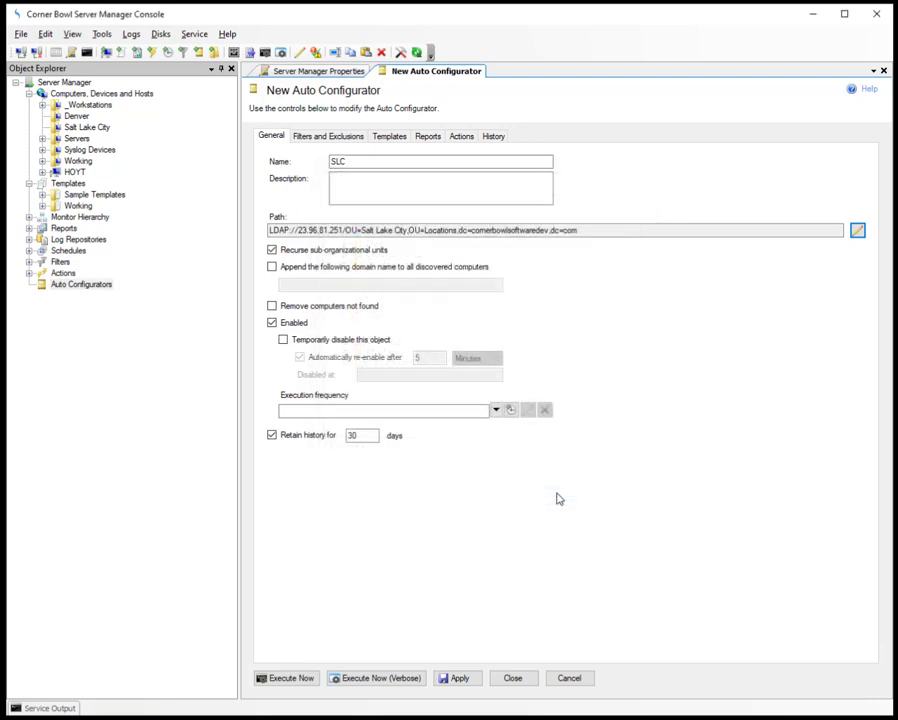
- Enable removal of computers not found and set the execution frequency to Every day at 06:00
{"action": "left_click", "coordinate": [327, 307]}
{"action": "left_click", "coordinate": [495, 410]}
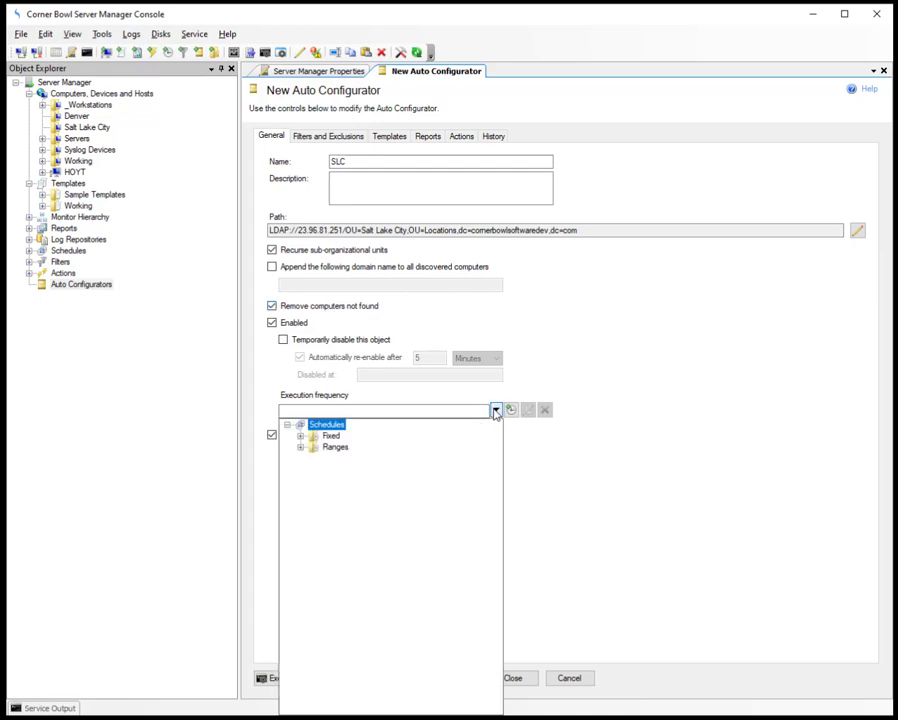
{"action": "left_click", "coordinate": [300, 436]}
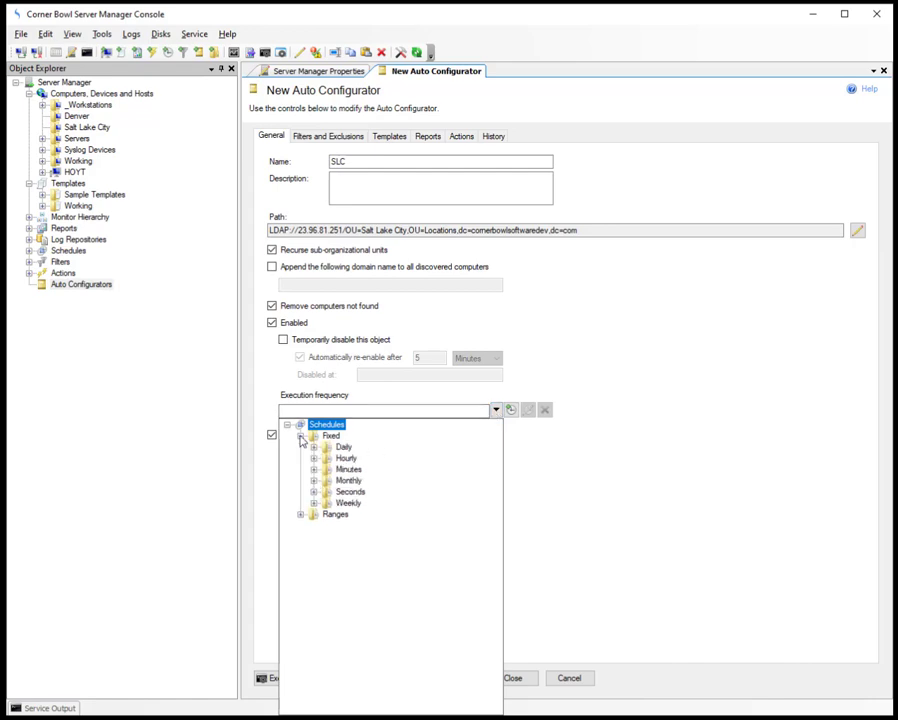
{"action": "left_click", "coordinate": [314, 447]}
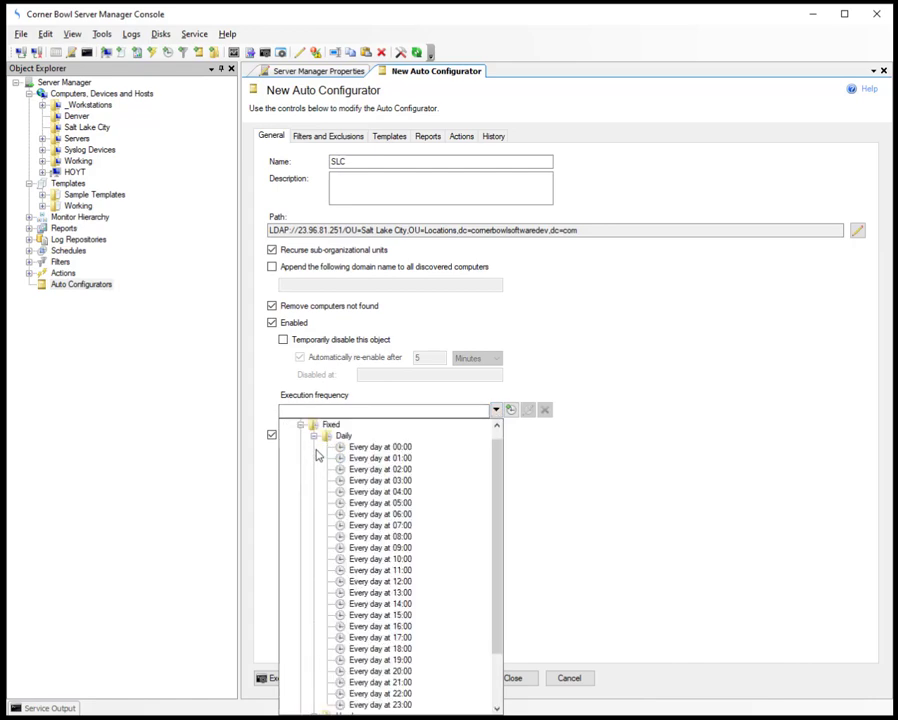
{"action": "left_click", "coordinate": [380, 516]}
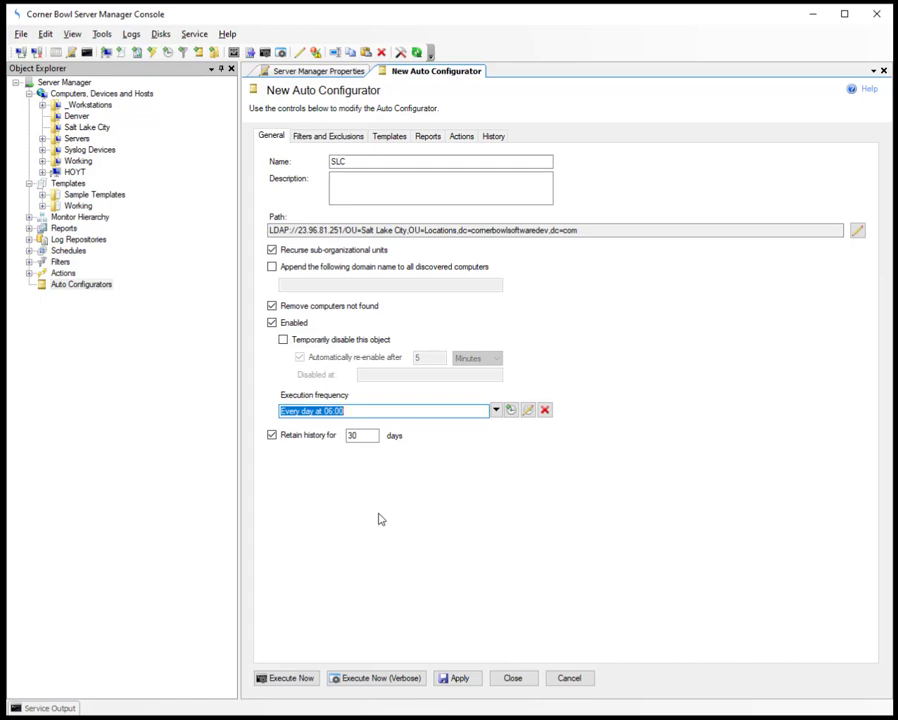
- Assign the Servers filter as the auto configurator's Active Directory computer property filter
{"action": "left_click", "coordinate": [323, 138]}
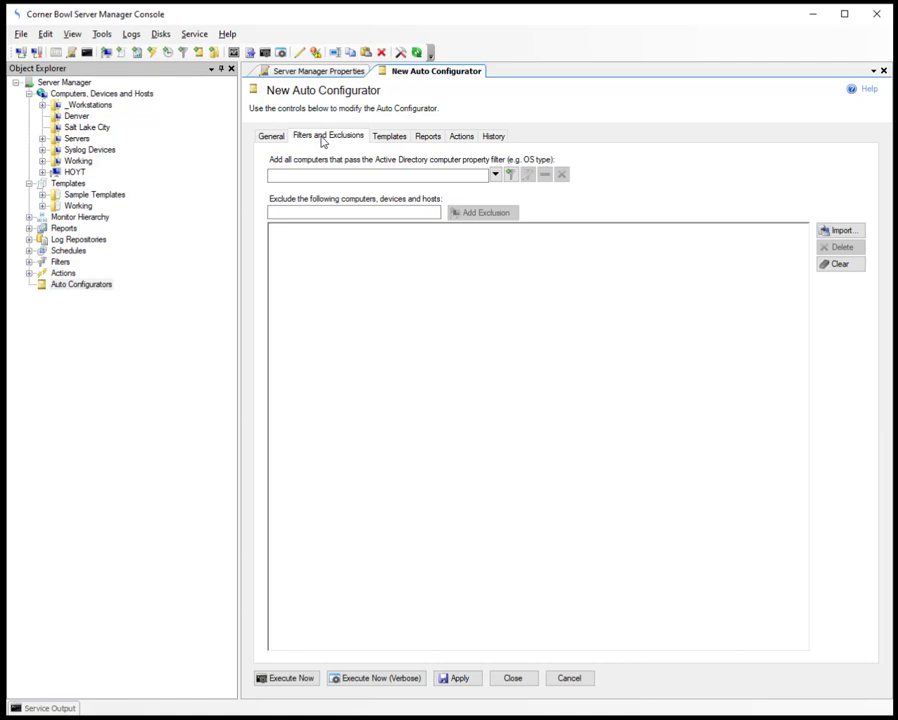
{"action": "left_click", "coordinate": [494, 175]}
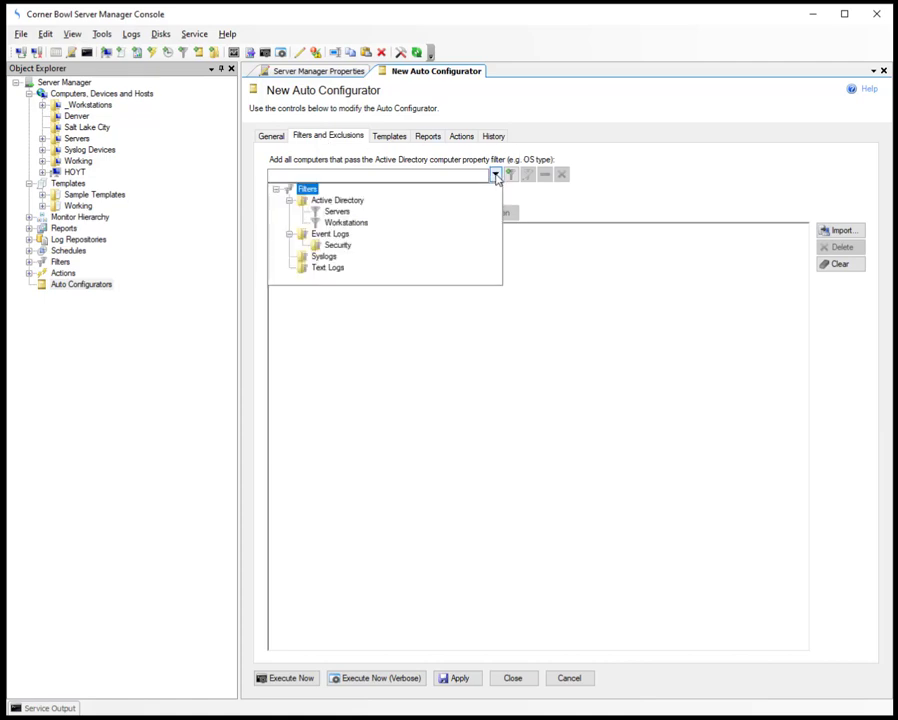
{"action": "left_click", "coordinate": [337, 212]}
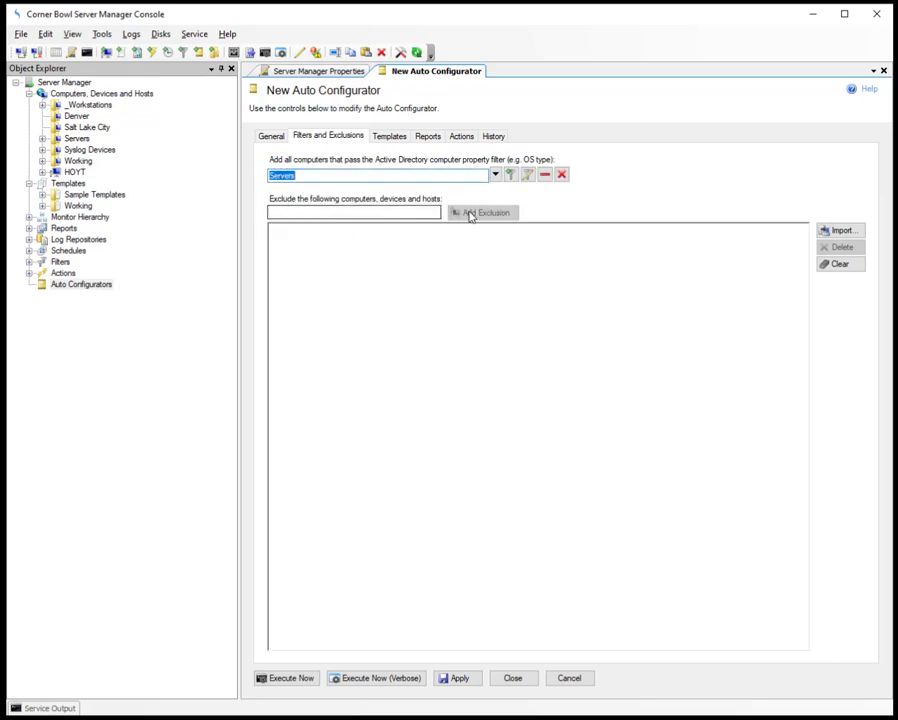
- Open the Servers filter's properties and examine its operatingSystem criterion and the available attributes
{"action": "left_click", "coordinate": [527, 175]}
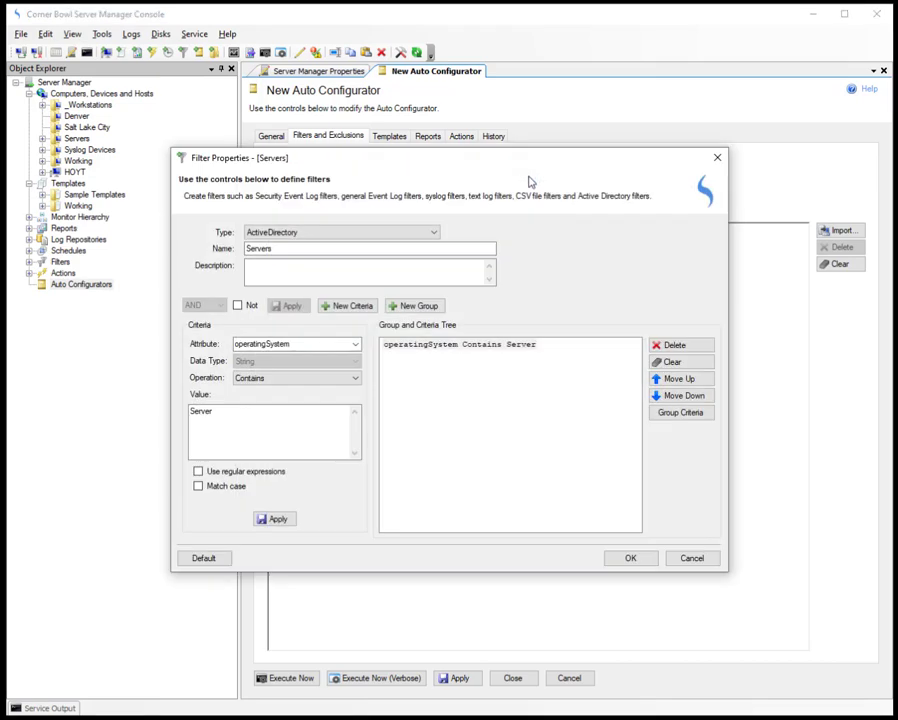
{"action": "left_click", "coordinate": [449, 346]}
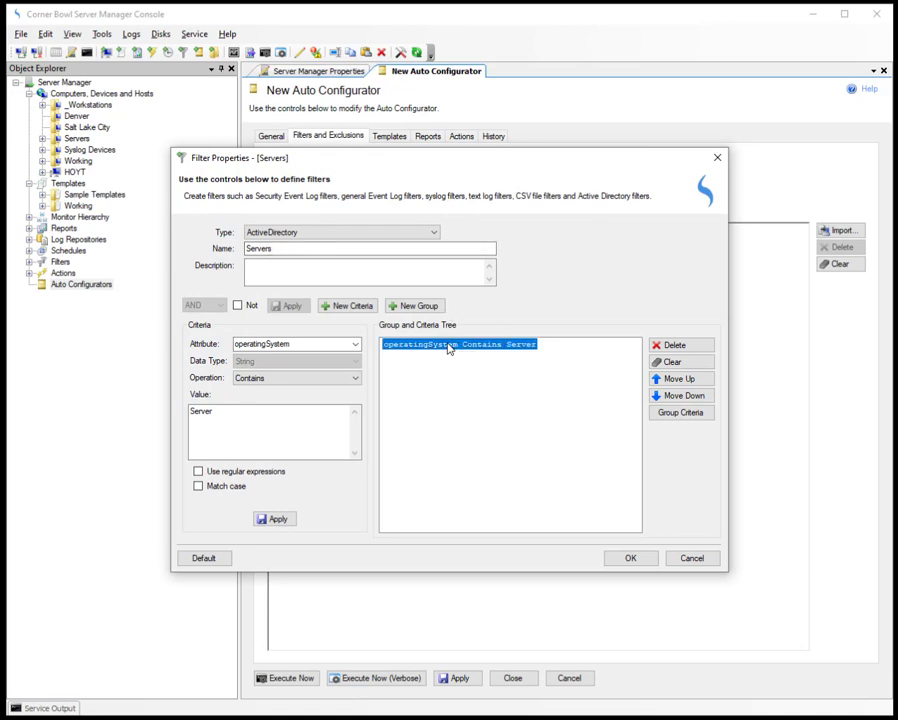
{"action": "left_click", "coordinate": [355, 344]}
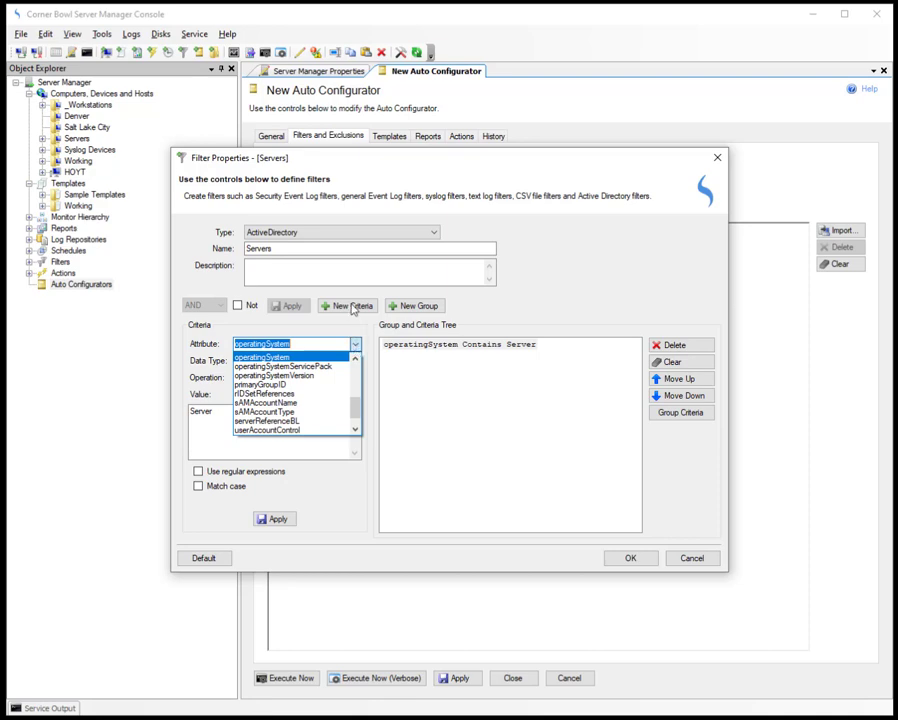
- Try a new criterion with the attribute test in the Servers filter, view the data type options, and discard the changes
{"action": "left_click", "coordinate": [340, 306]}
{"action": "left_click", "coordinate": [350, 308]}
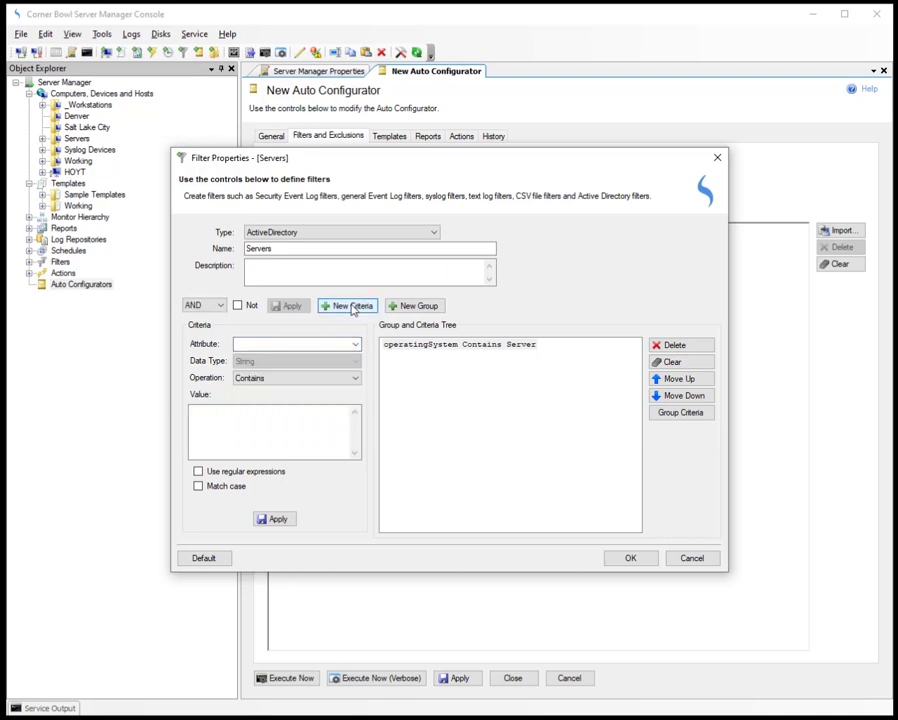
{"action": "left_click", "coordinate": [316, 343]}
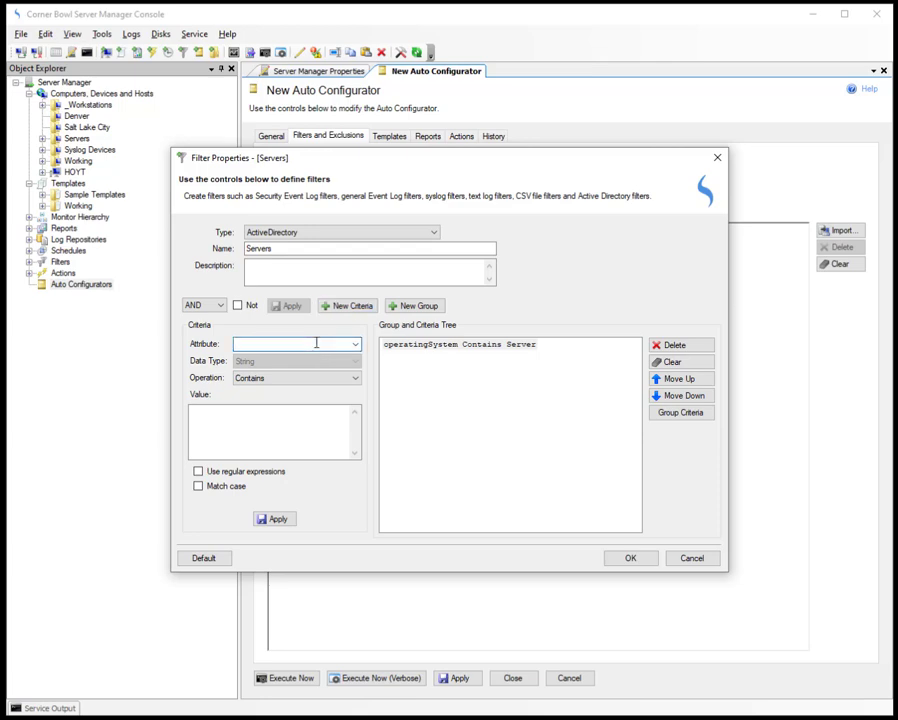
{"action": "type", "text": "test"}
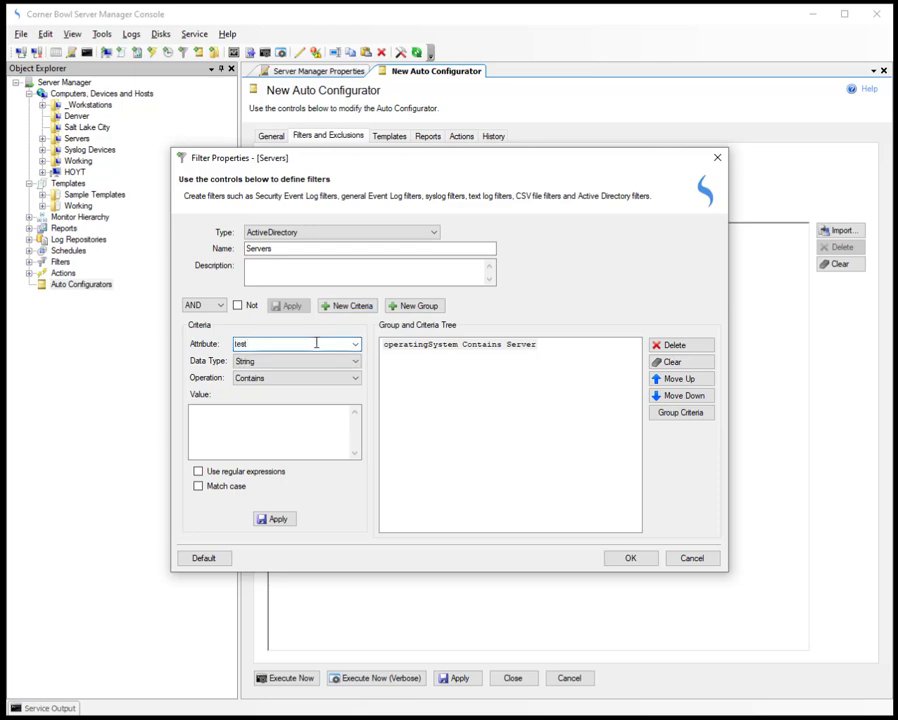
{"action": "left_click", "coordinate": [261, 364]}
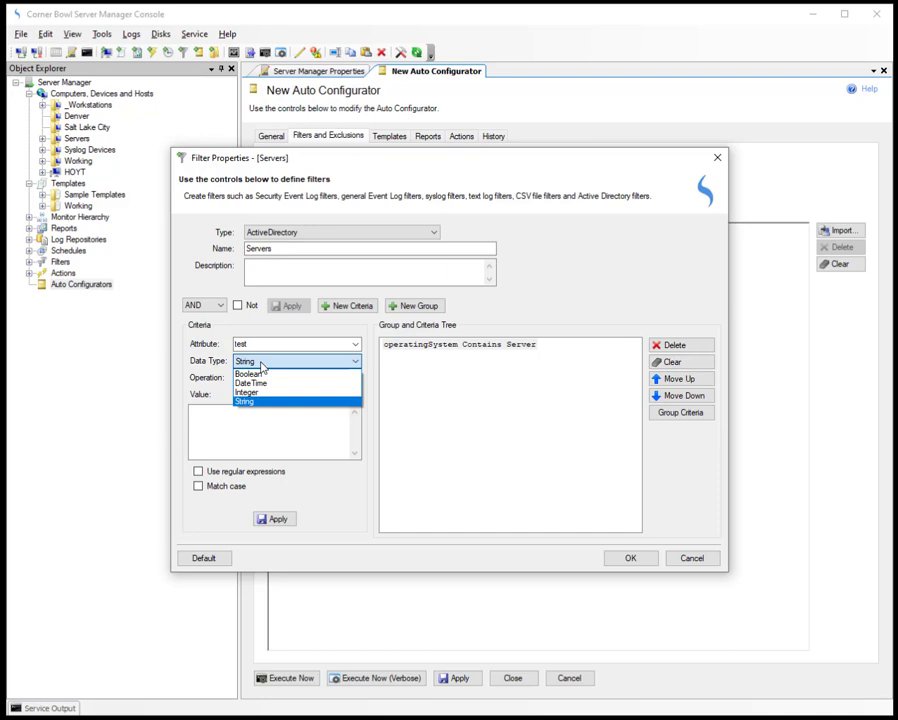
{"action": "left_click", "coordinate": [701, 563]}
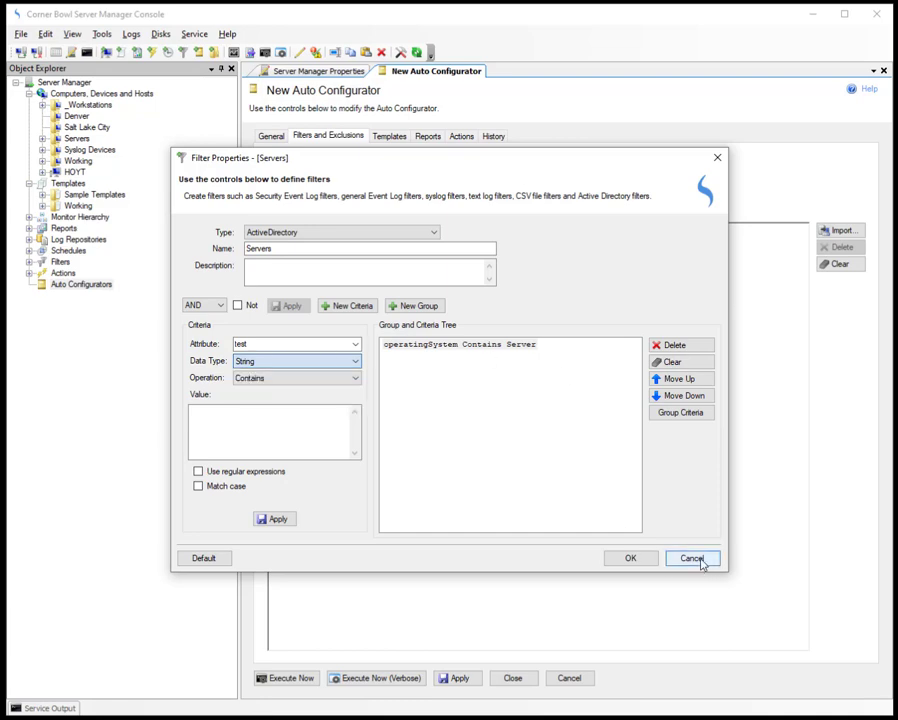
{"action": "left_click", "coordinate": [702, 561]}
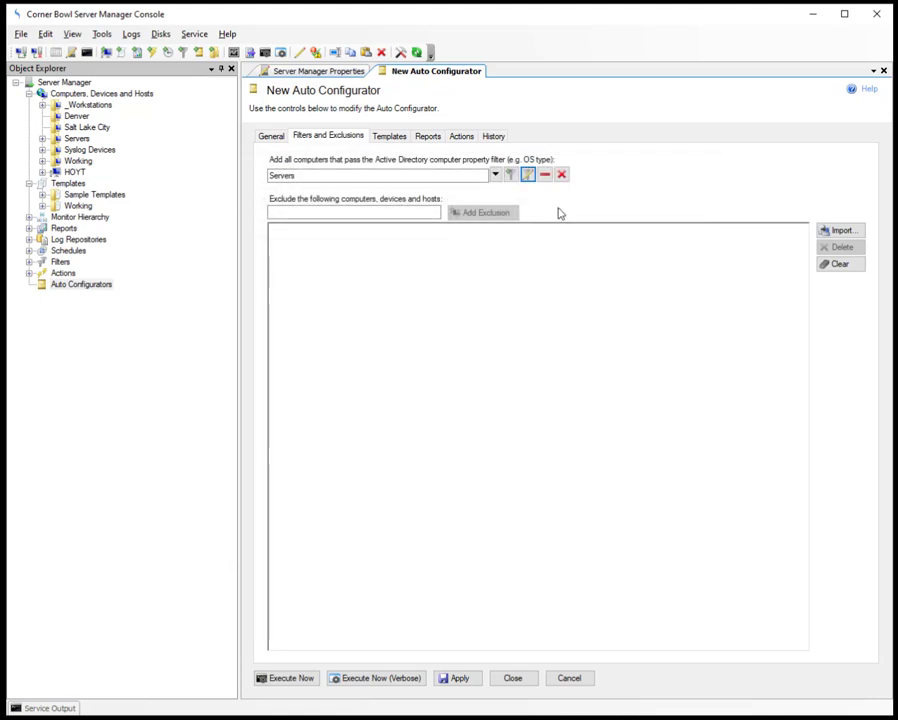
- Unassign the Servers filter from the auto configurator
{"action": "left_click", "coordinate": [545, 175]}
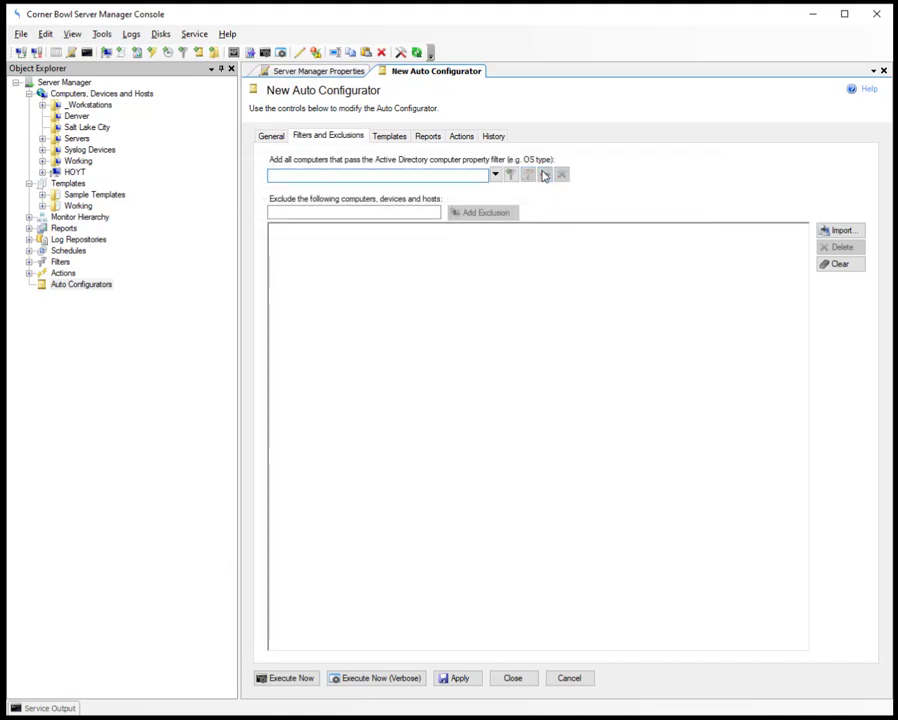
{"action": "left_click", "coordinate": [407, 213]}
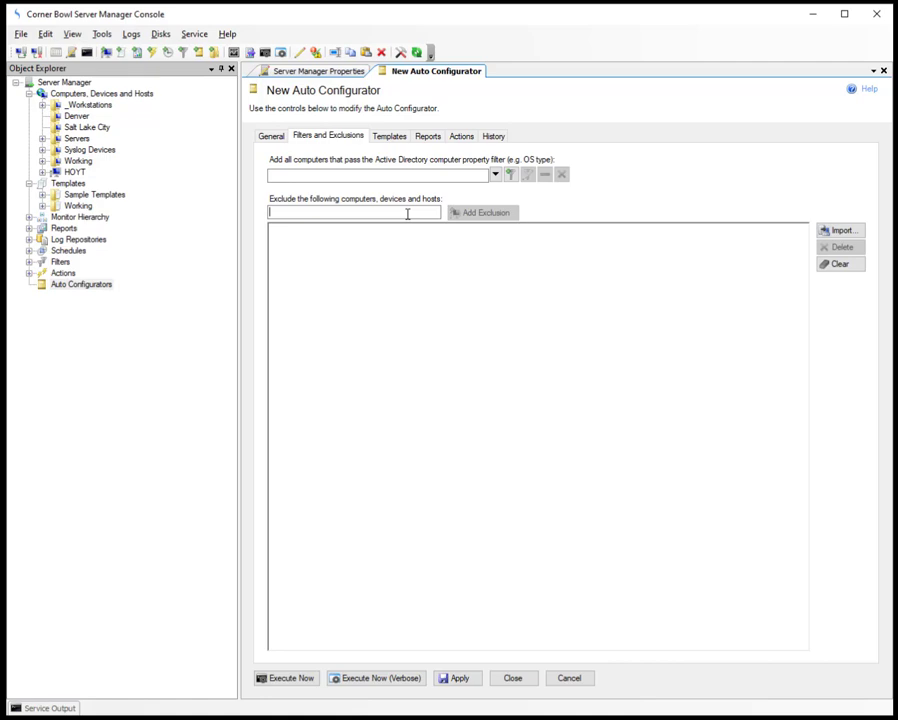
- Assign discovered computers to the Salt Lake City host group and the Disk Space sample template
{"action": "left_click", "coordinate": [403, 140]}
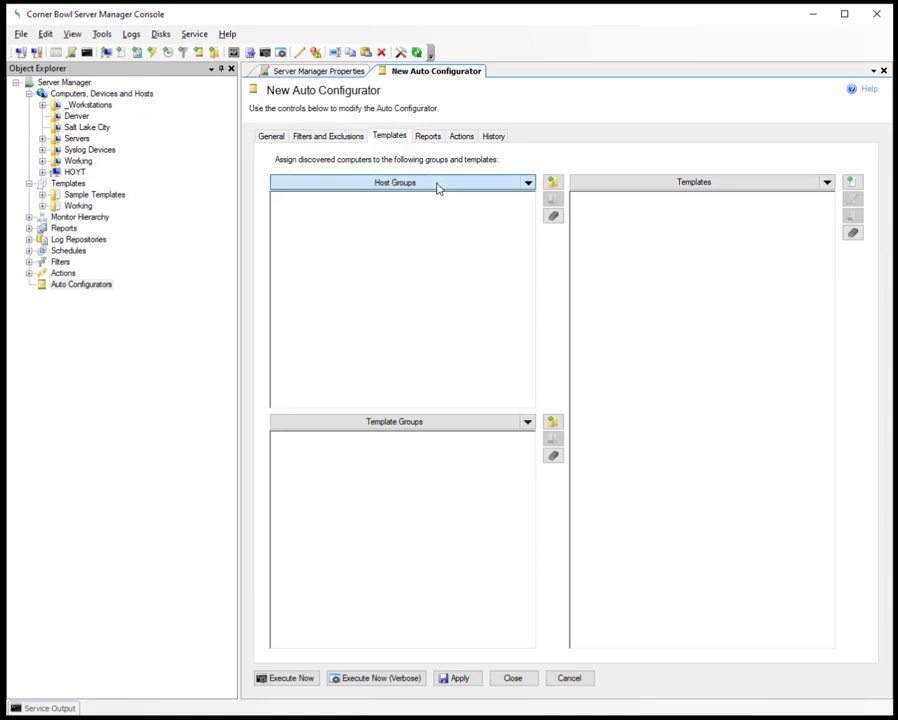
{"action": "left_click", "coordinate": [338, 231]}
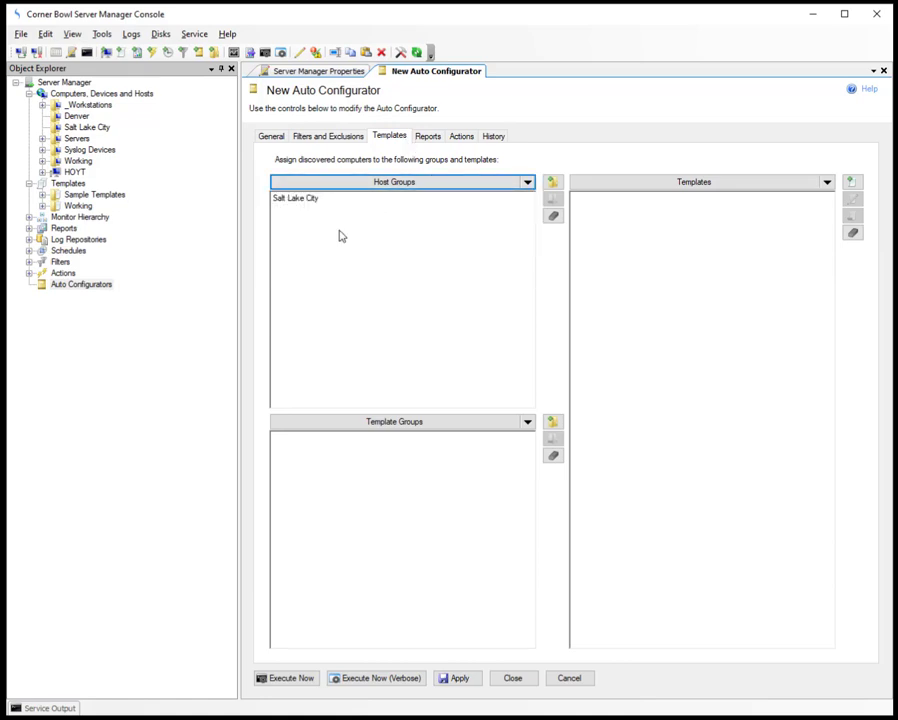
{"action": "left_click", "coordinate": [430, 421]}
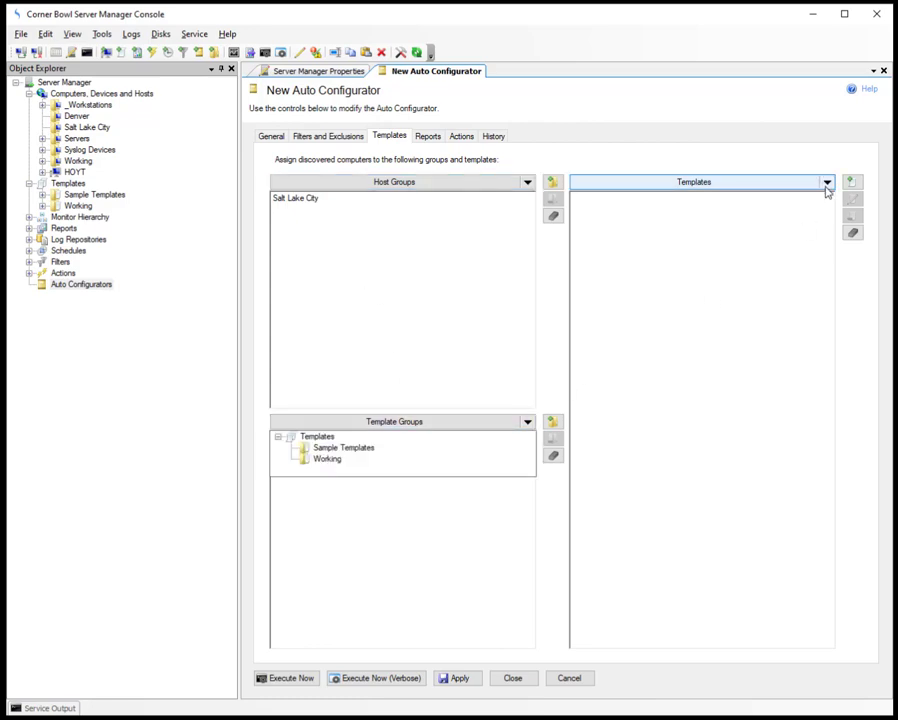
{"action": "left_click", "coordinate": [826, 184]}
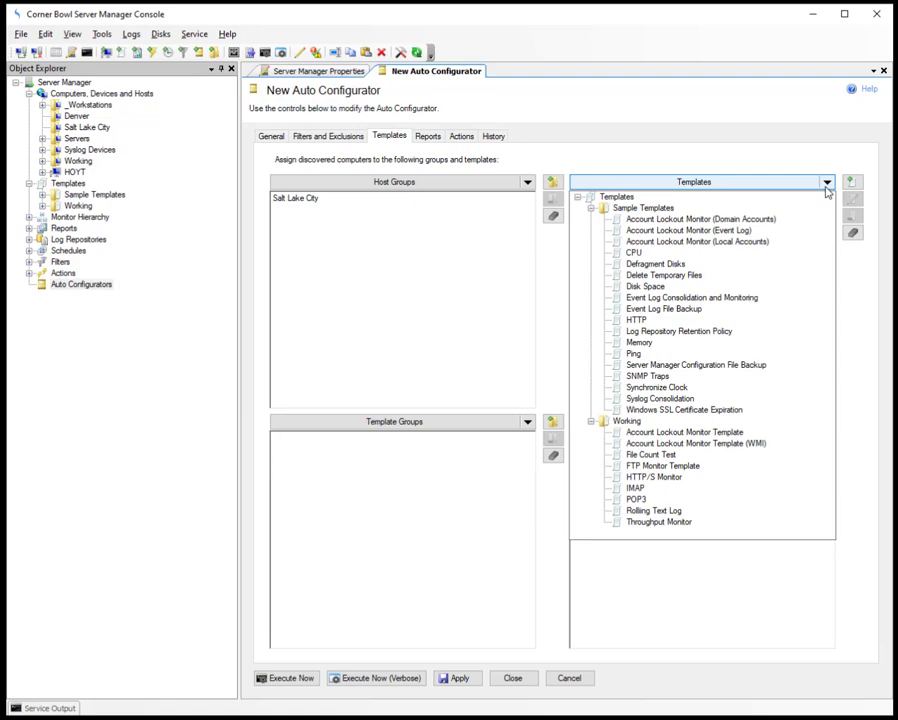
{"action": "left_click", "coordinate": [657, 287]}
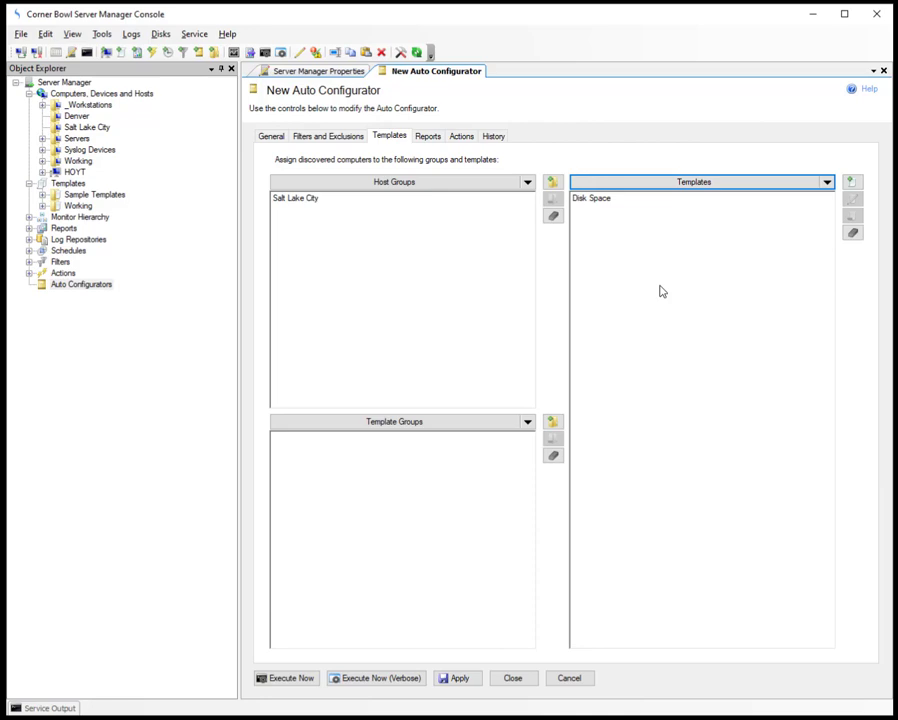
- Assign the sample templates Event Log Consolidation and Monitoring and Windows SSL Certificate Expiration to the discovered computers
{"action": "left_click", "coordinate": [675, 182]}
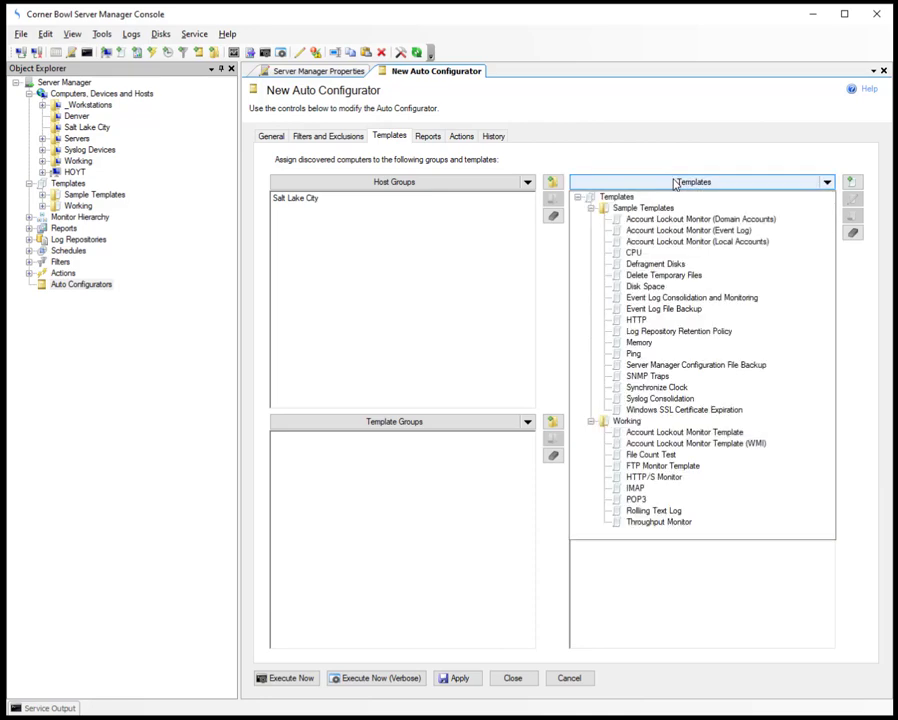
{"action": "left_click", "coordinate": [710, 298]}
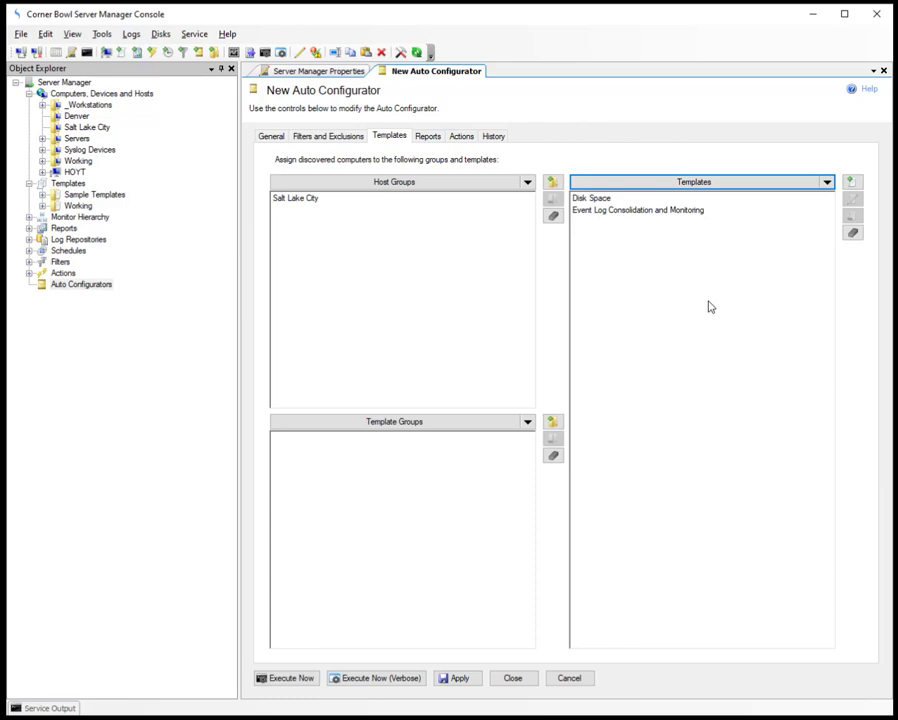
{"action": "left_click", "coordinate": [754, 188]}
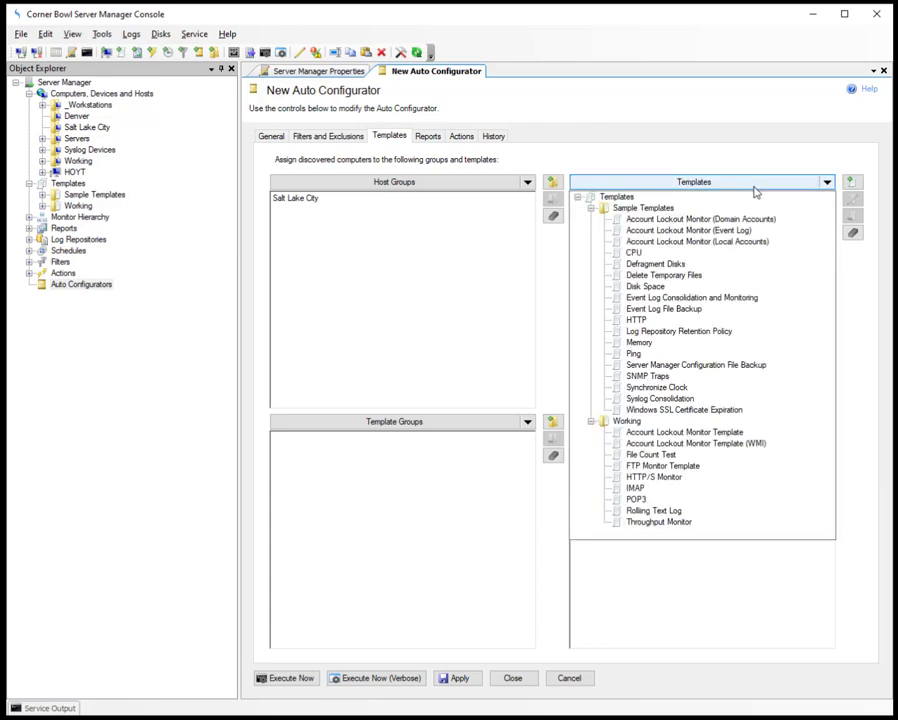
{"action": "left_click", "coordinate": [686, 416]}
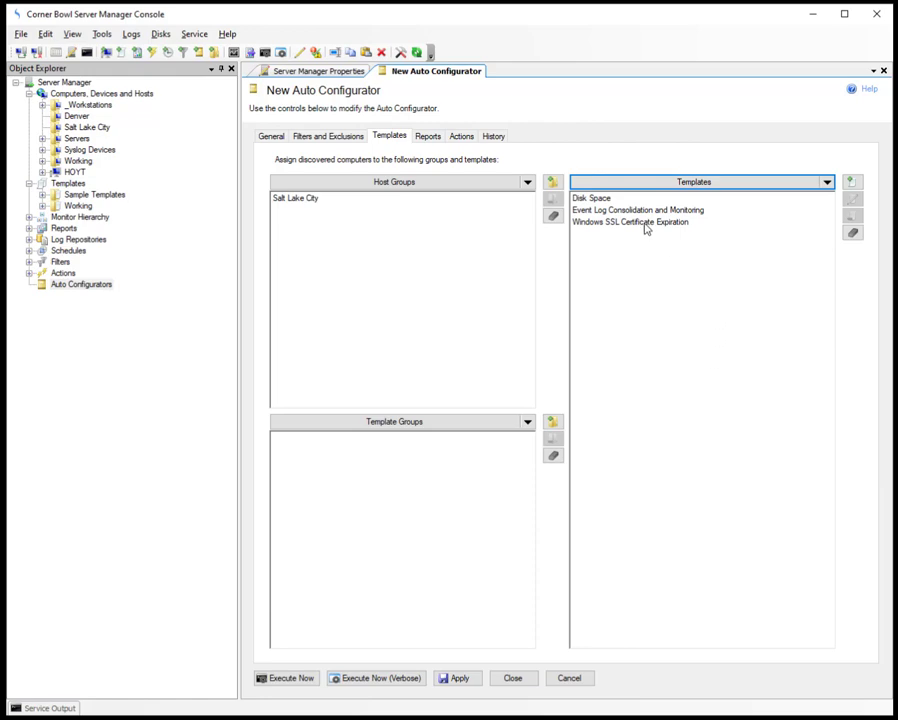
- Assign discovered computers to the Compliance Reports report group
{"action": "left_click", "coordinate": [427, 137]}
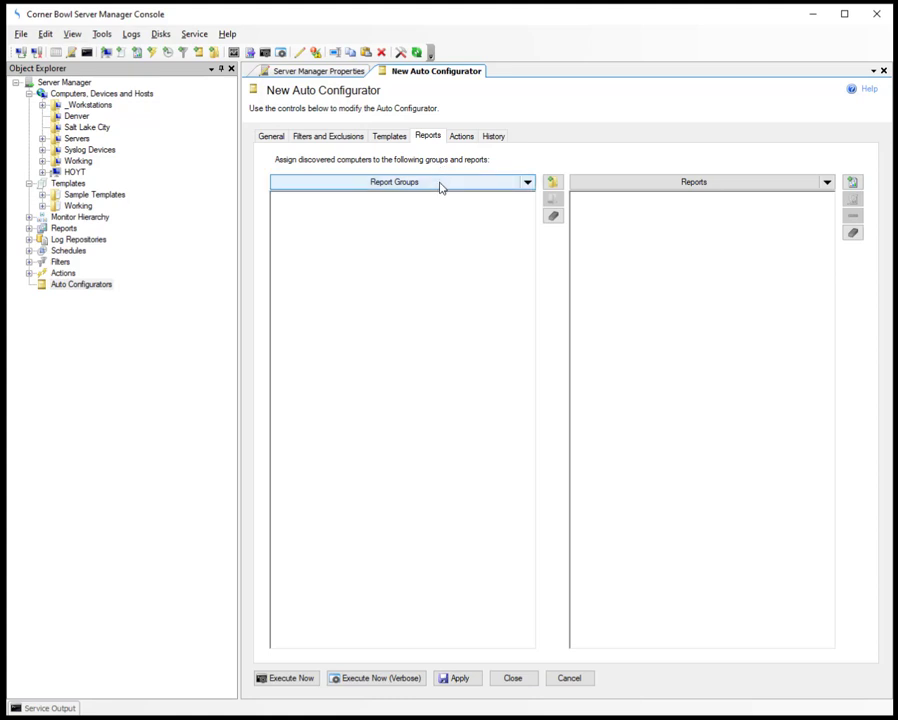
{"action": "left_click", "coordinate": [432, 184]}
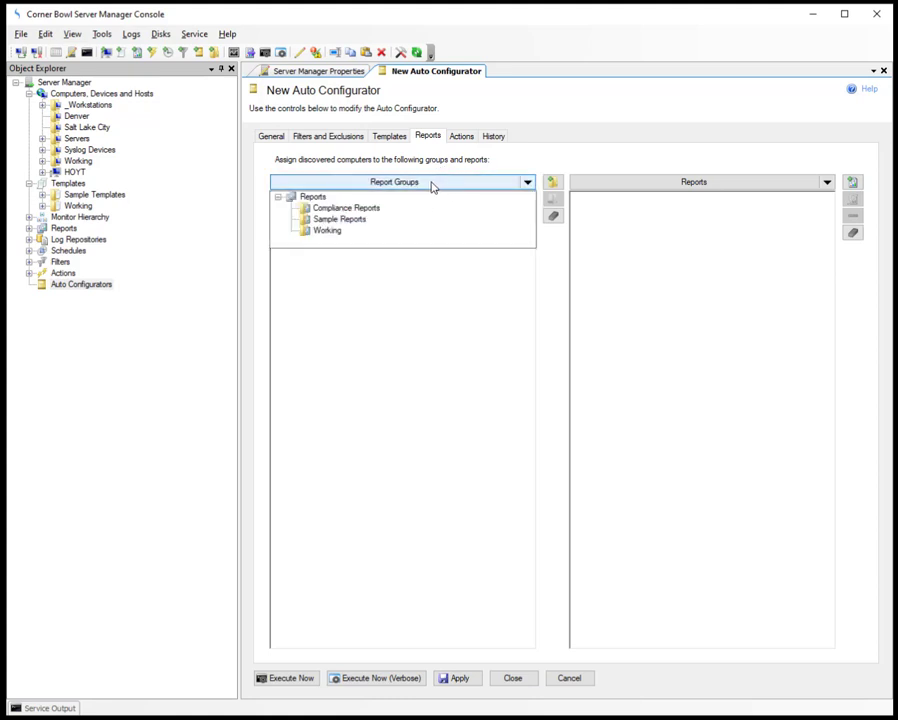
{"action": "left_click", "coordinate": [355, 208]}
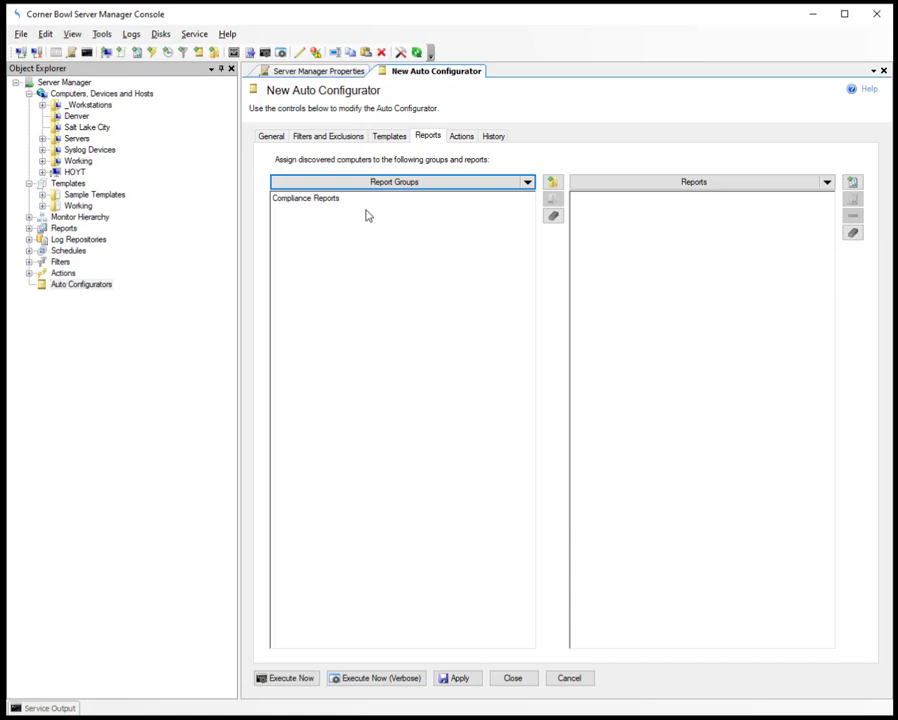
- Set the auto configurator to fire the Send an Email action when complete, and save the configuration
{"action": "left_click", "coordinate": [464, 137]}
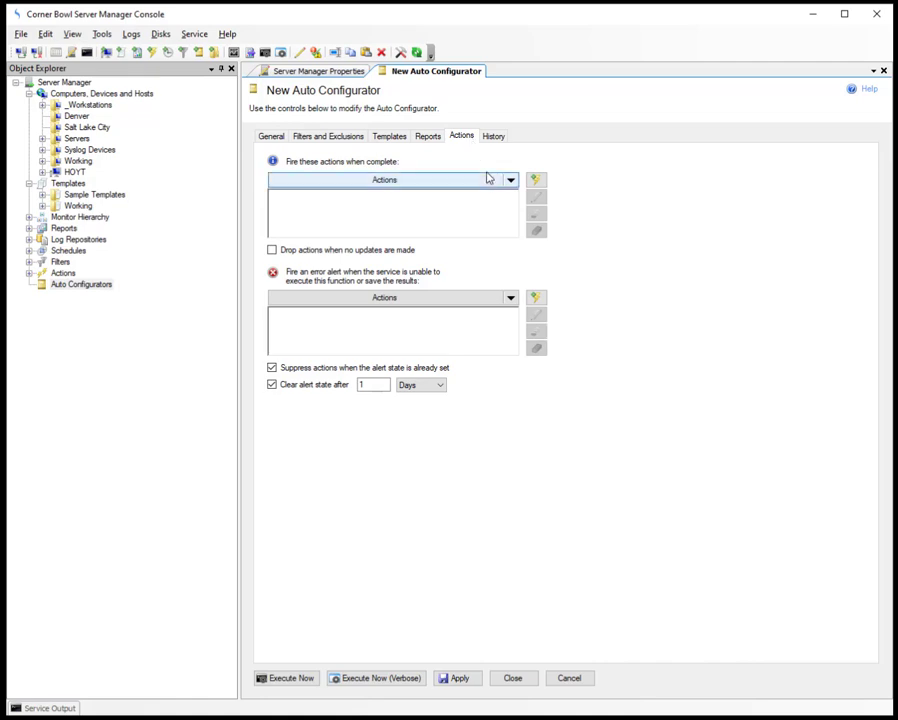
{"action": "left_click", "coordinate": [488, 178]}
{"action": "left_click", "coordinate": [348, 251]}
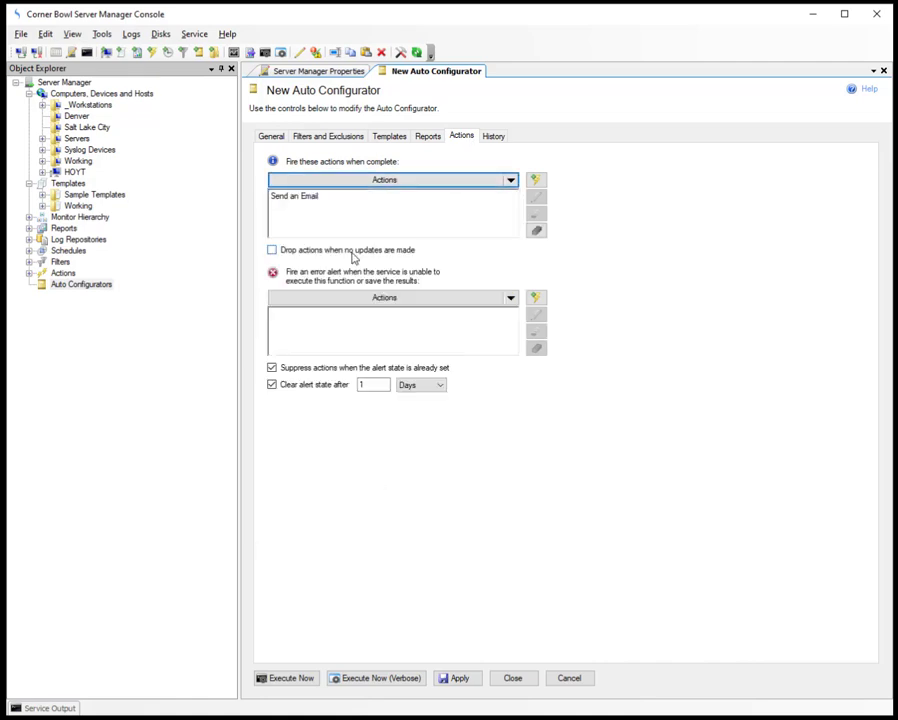
{"action": "left_click", "coordinate": [462, 680]}
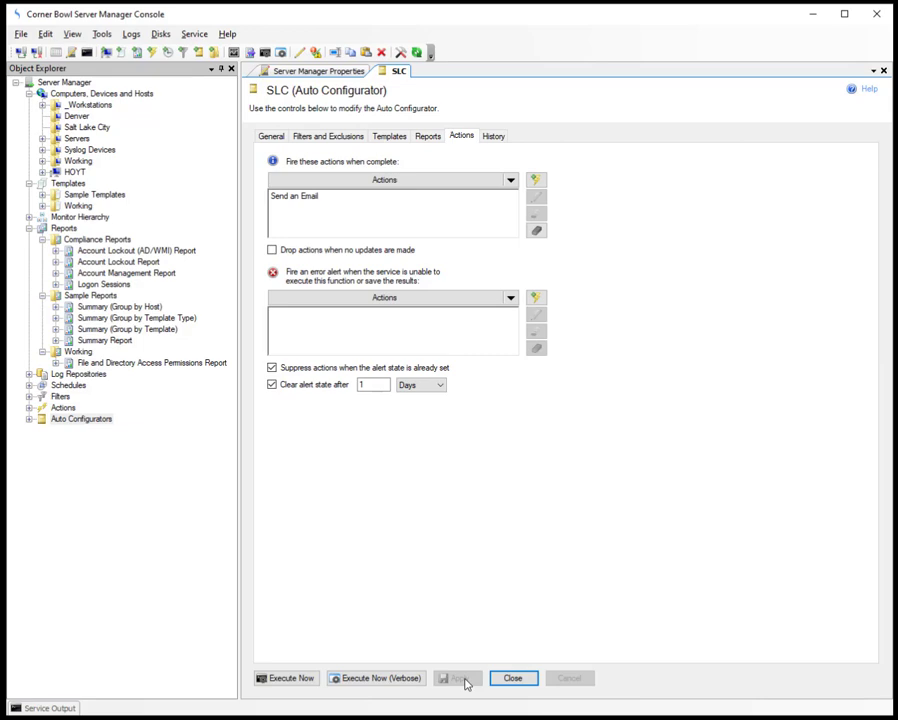
- Execute the SLC auto configurator immediately in verbose mode and close the finished execution log
{"action": "left_click", "coordinate": [27, 419]}
{"action": "left_click", "coordinate": [70, 430]}
{"action": "right_click", "coordinate": [71, 431]}
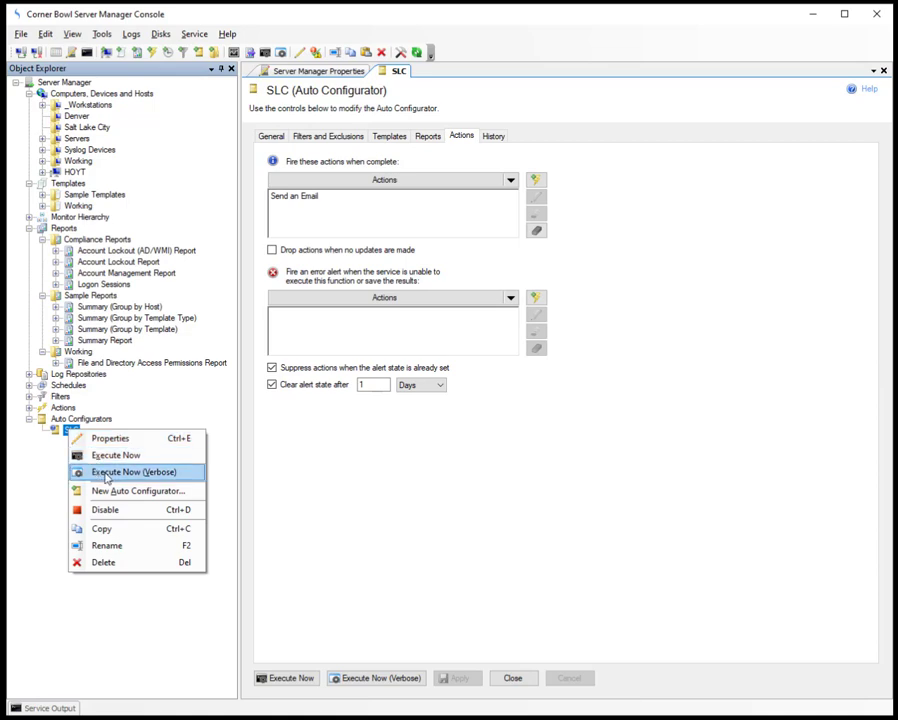
{"action": "left_click", "coordinate": [80, 471]}
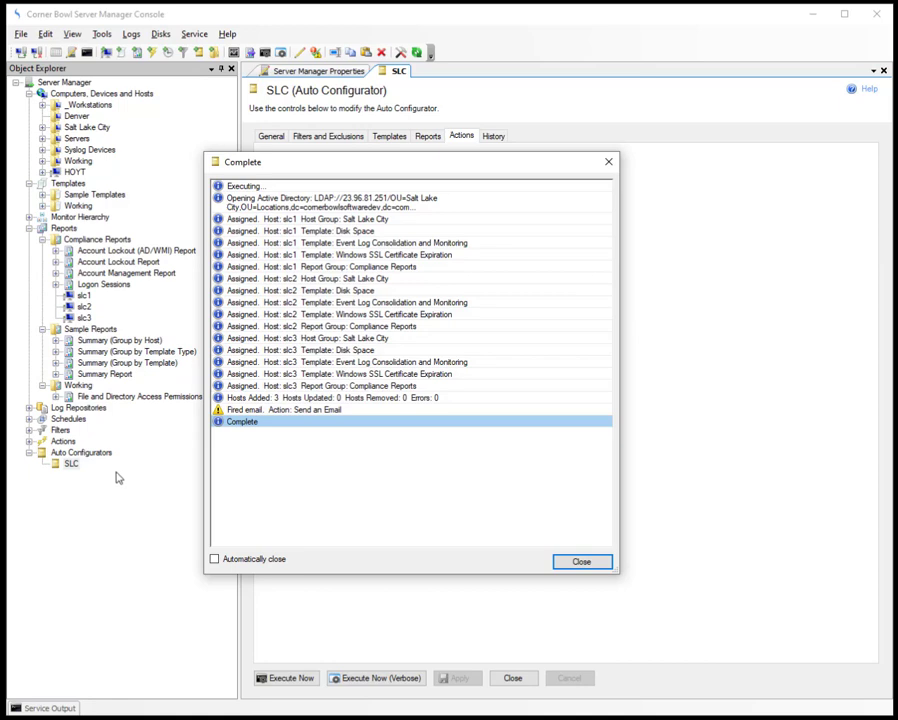
{"action": "left_click", "coordinate": [580, 563]}
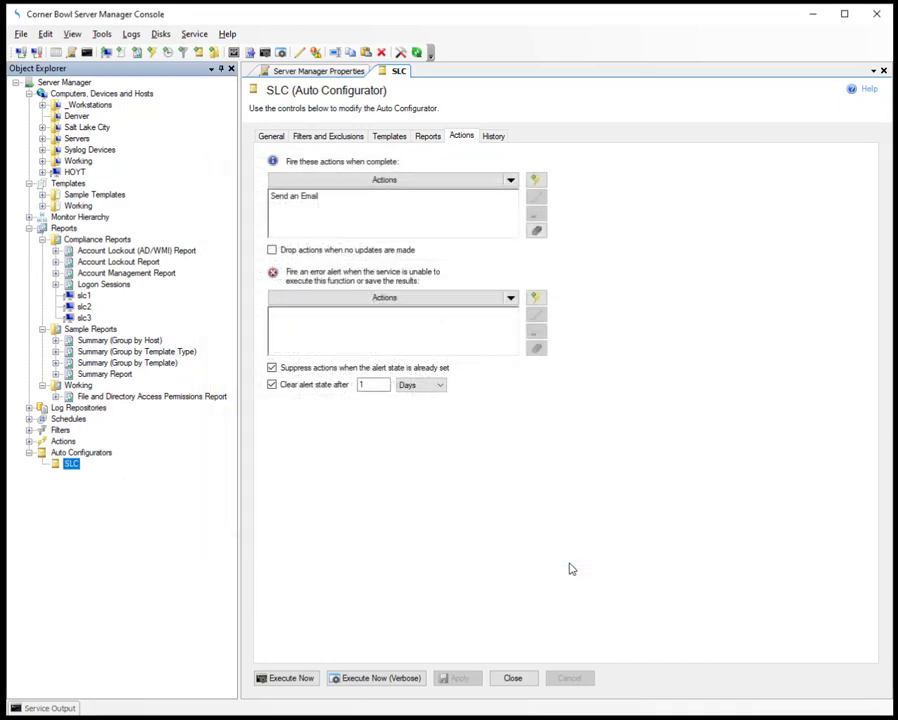
- Examine the hosts in the Salt Lake City group and the templates and Compliance Reports assigned to slc1
{"action": "left_click", "coordinate": [42, 127]}
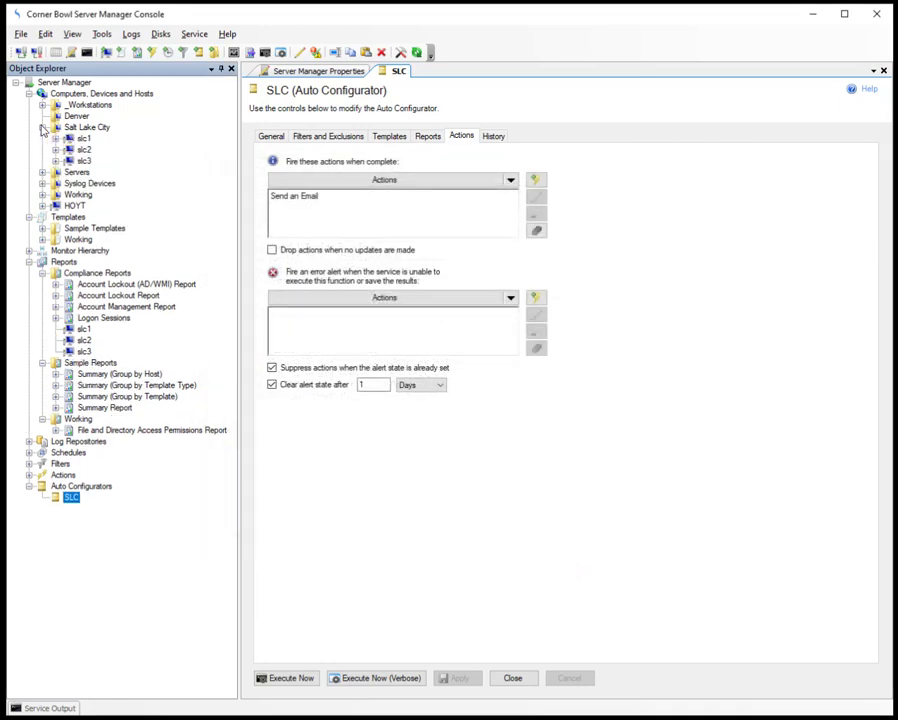
{"action": "left_click", "coordinate": [55, 138]}
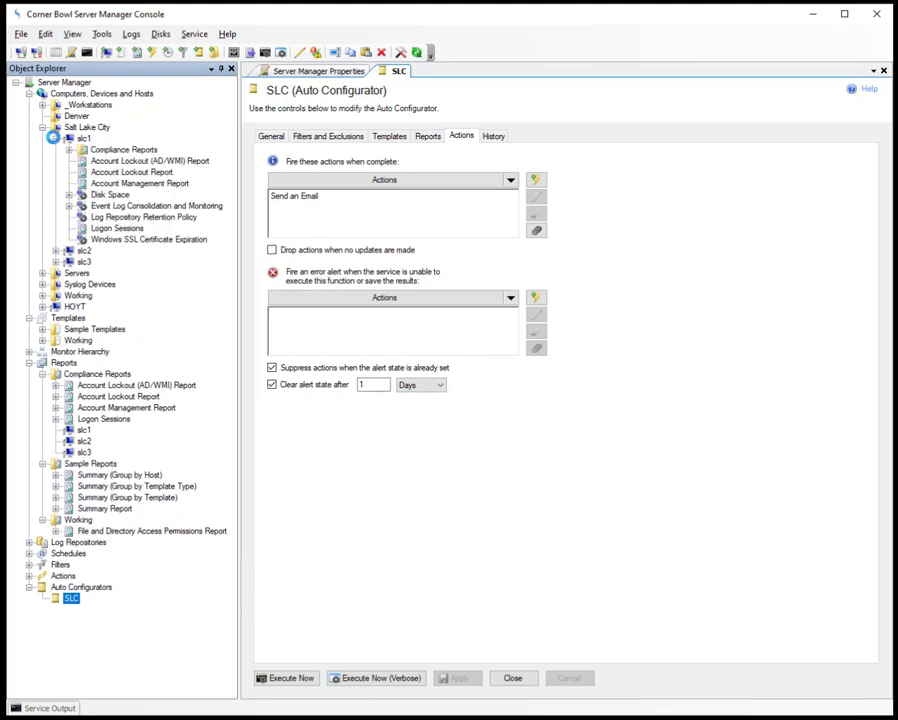
{"action": "left_click", "coordinate": [69, 150]}
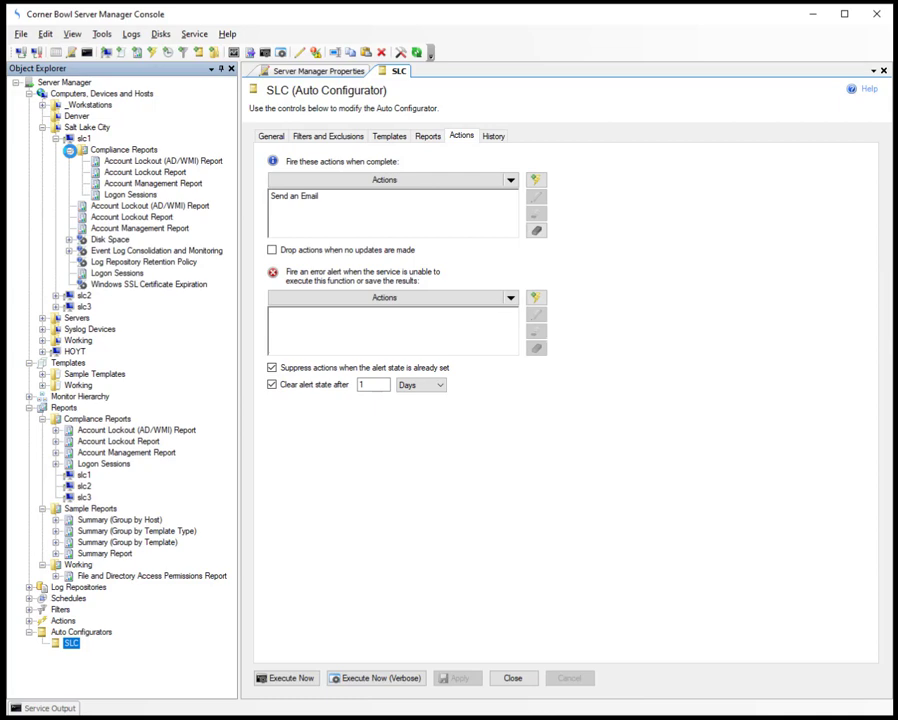
- Add a new host with the identifier 1.2.3.4 to the Salt Lake City group
{"action": "right_click", "coordinate": [88, 128]}
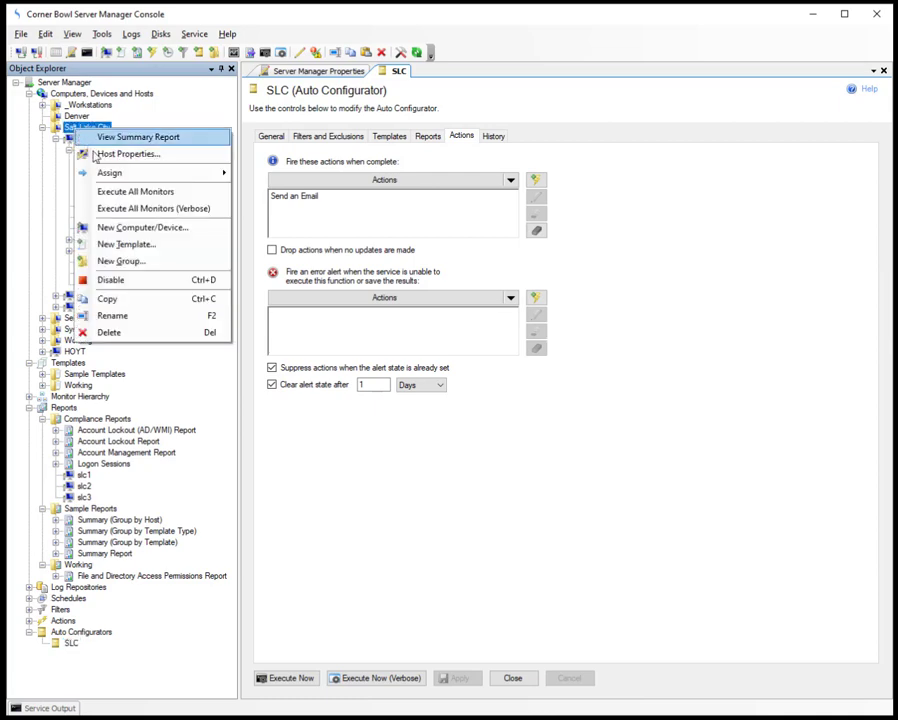
{"action": "left_click", "coordinate": [135, 227]}
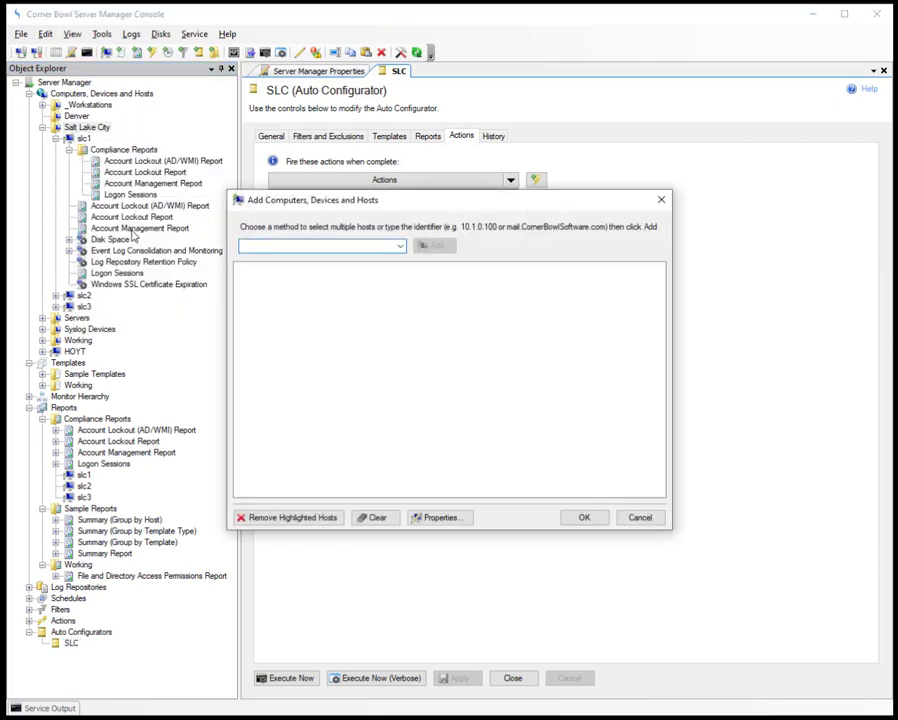
{"action": "type", "text": "1.2.3"}
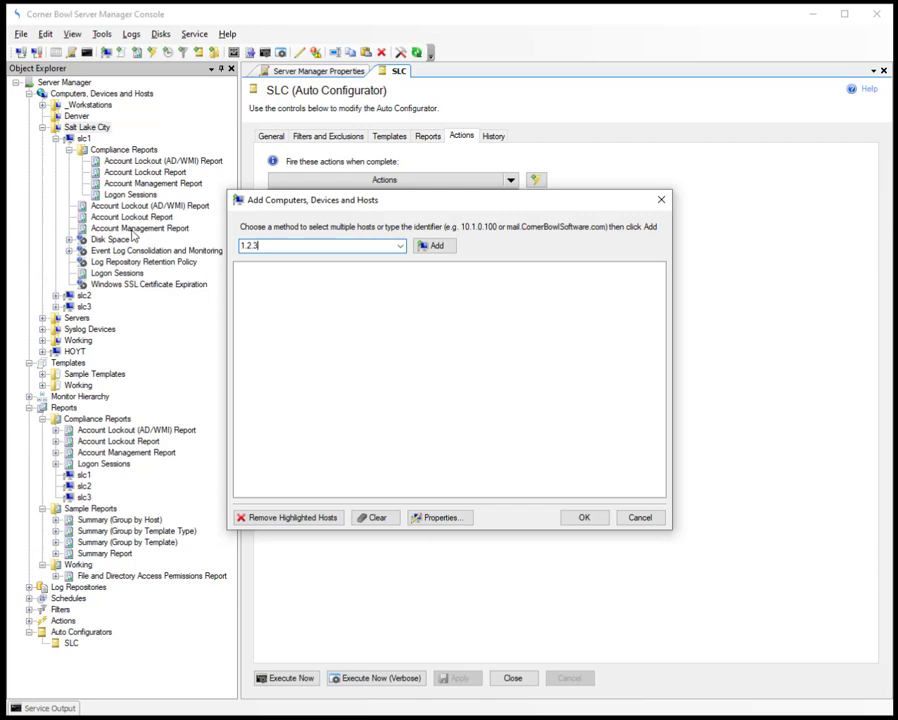
{"action": "type", "text": ".4"}
{"action": "left_click", "coordinate": [430, 247]}
{"action": "left_click", "coordinate": [577, 517]}
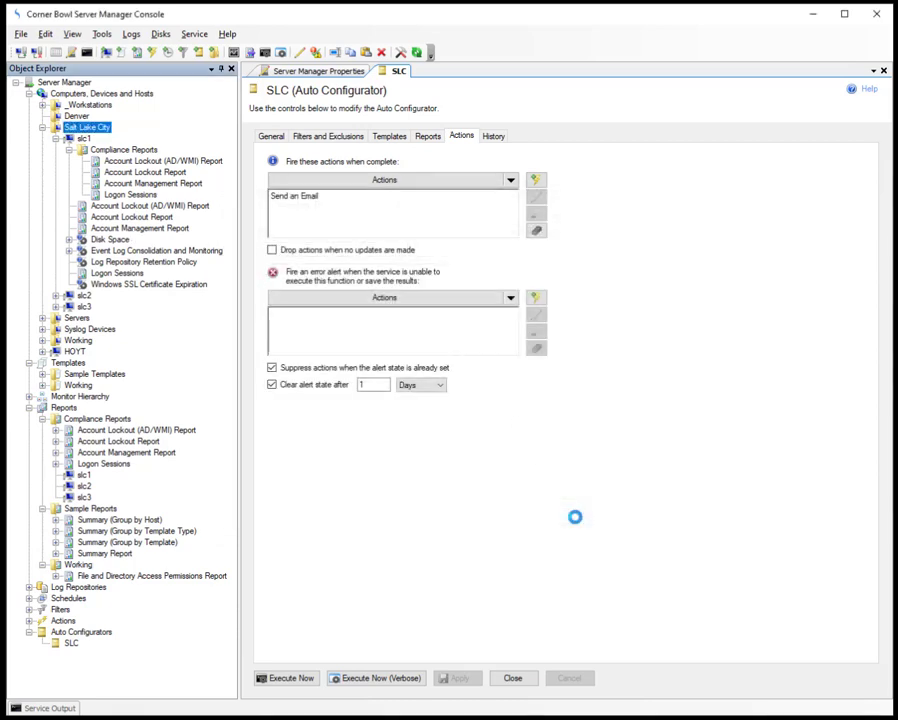
- Mark host 1.2.3.4 as Managed by Auto Configurator in its host properties
{"action": "right_click", "coordinate": [90, 139]}
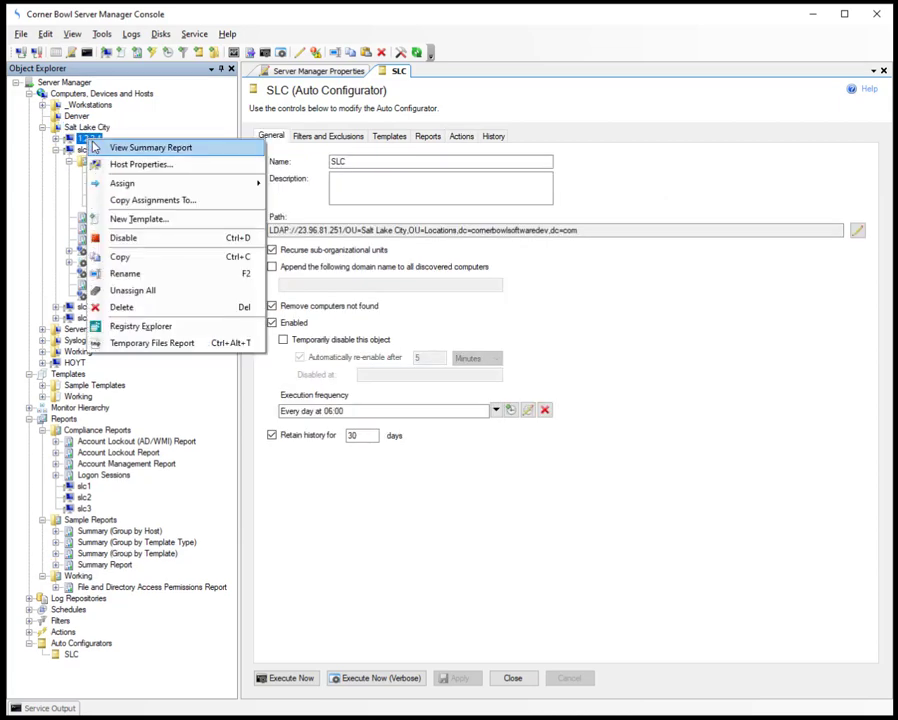
{"action": "left_click", "coordinate": [118, 164]}
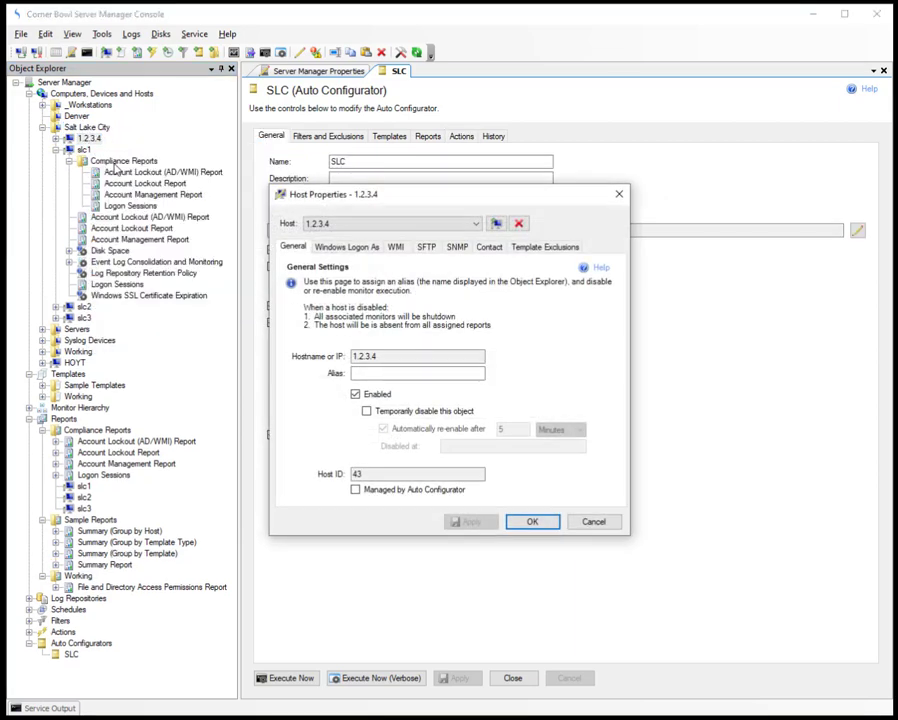
{"action": "left_click", "coordinate": [356, 490]}
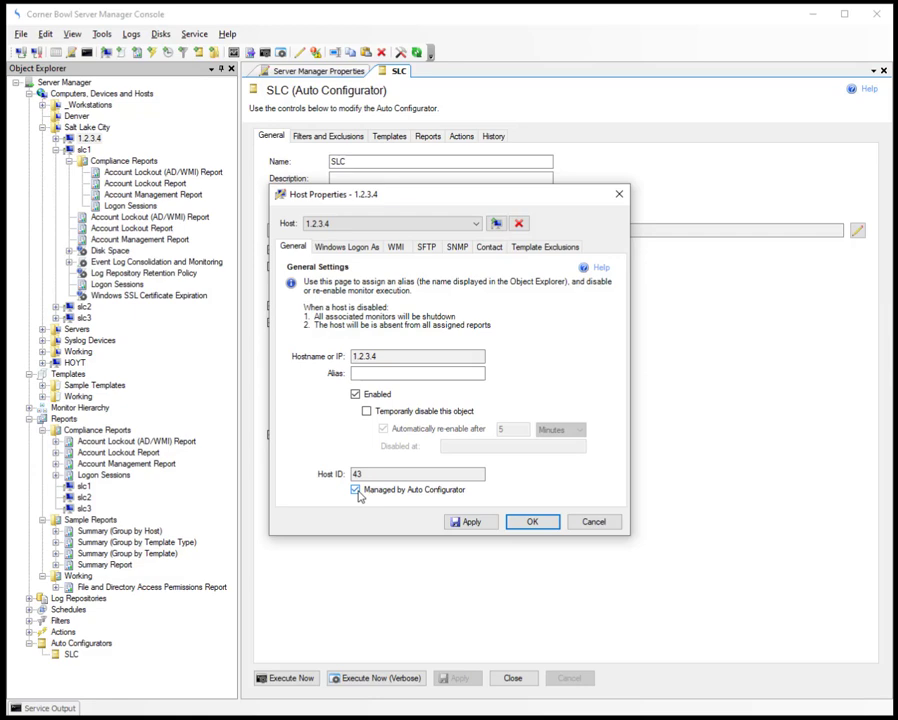
{"action": "left_click", "coordinate": [526, 522]}
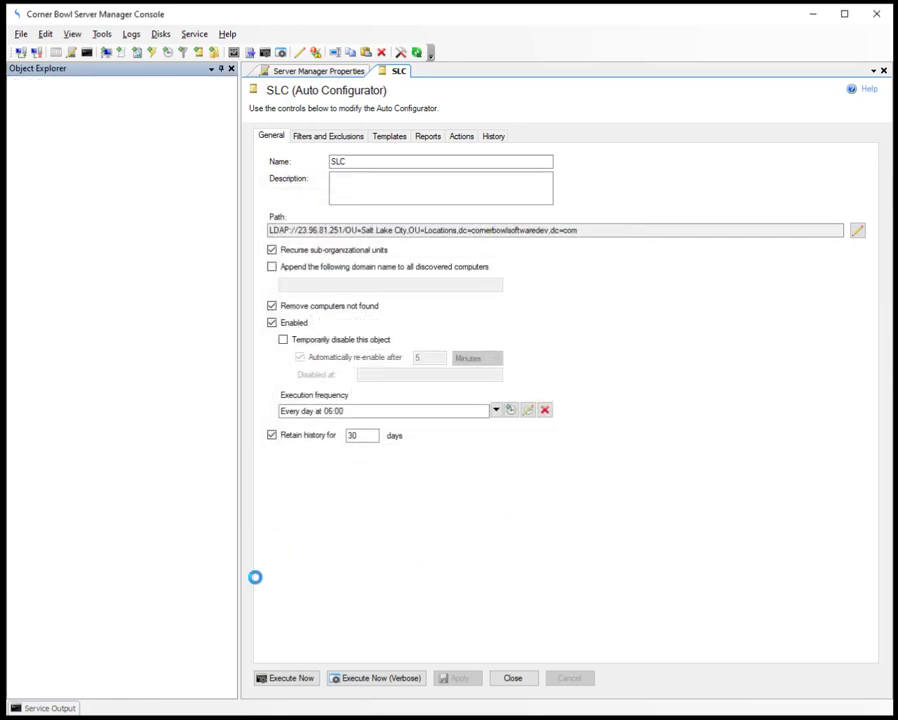
- Execute the SLC auto configurator in non-verbose mode and dismiss the queued-execution notice
{"action": "left_click", "coordinate": [67, 656]}
{"action": "right_click", "coordinate": [67, 657]}
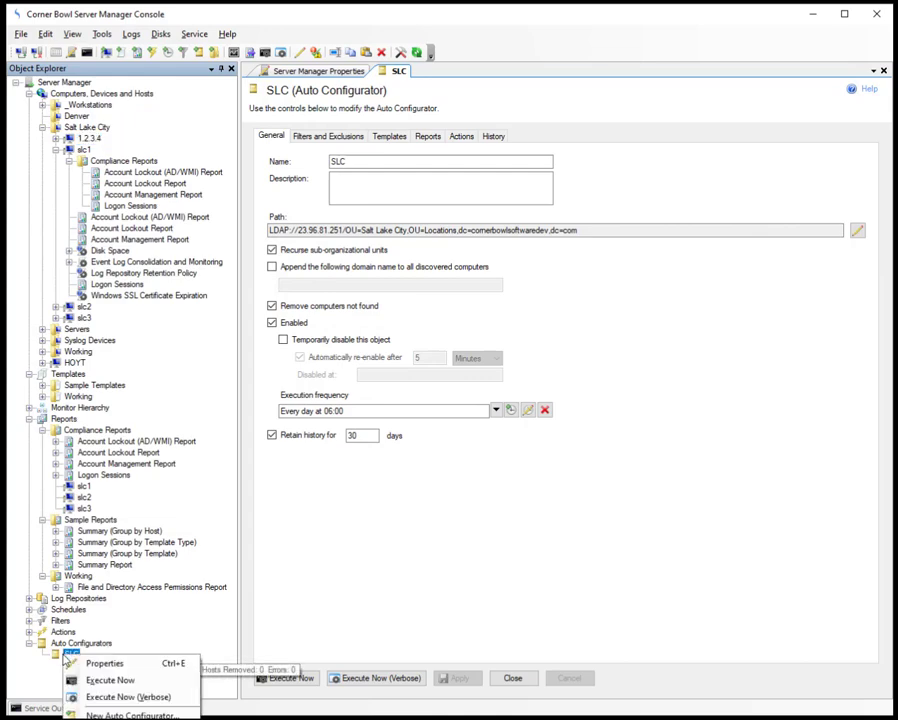
{"action": "left_click", "coordinate": [126, 684]}
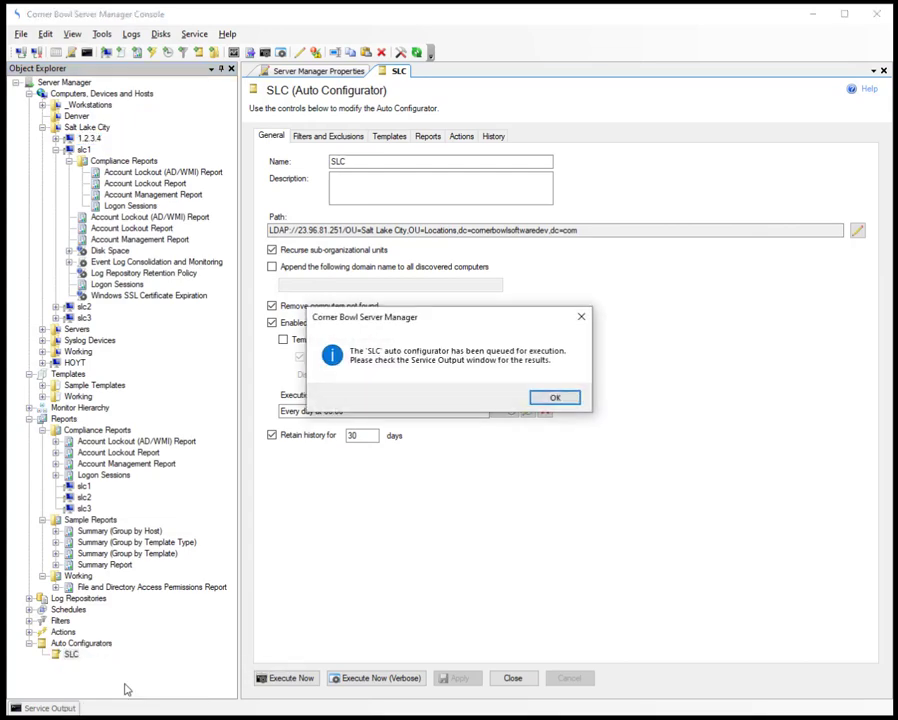
{"action": "left_click", "coordinate": [553, 398]}
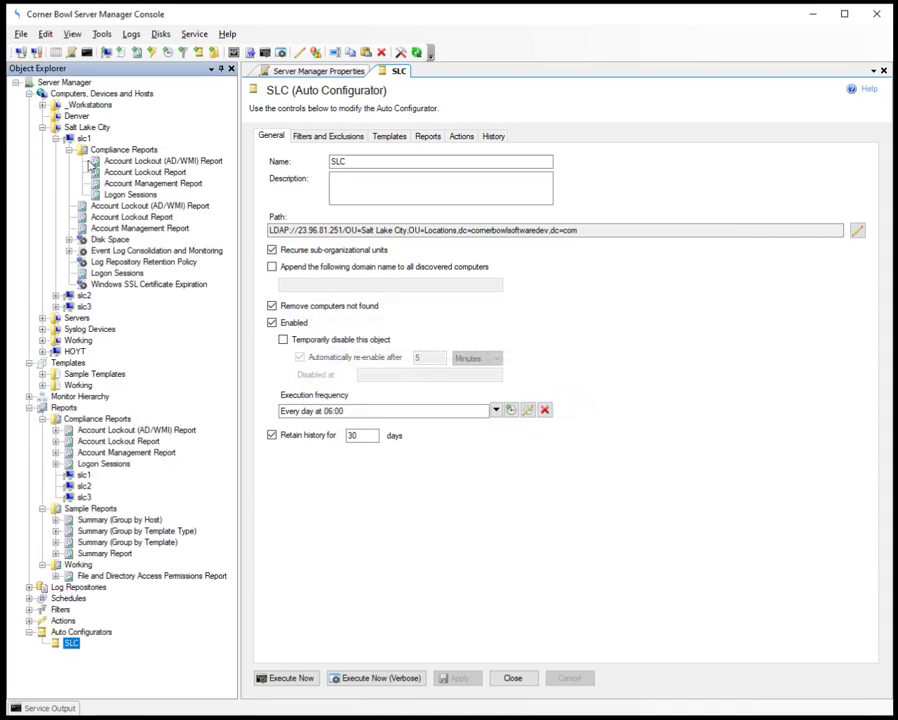